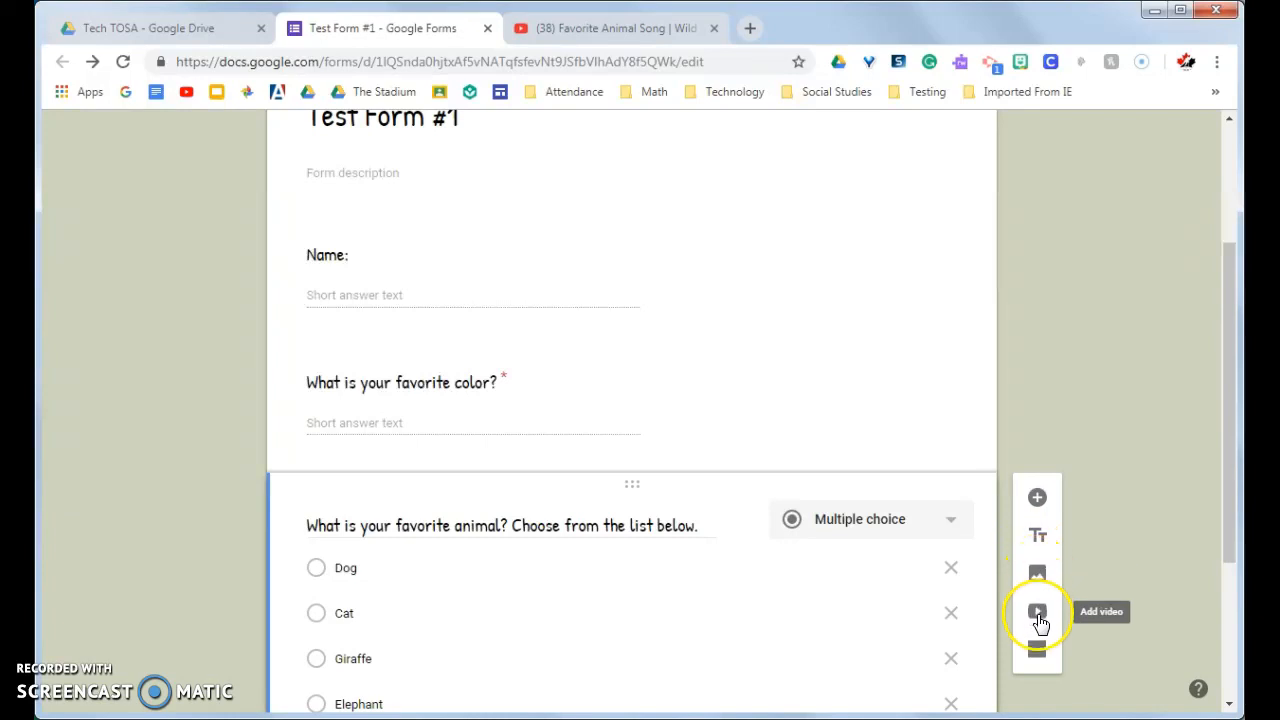
- Start adding a video to the form, choosing to supply it by YouTube URL
left_click(1040, 655)
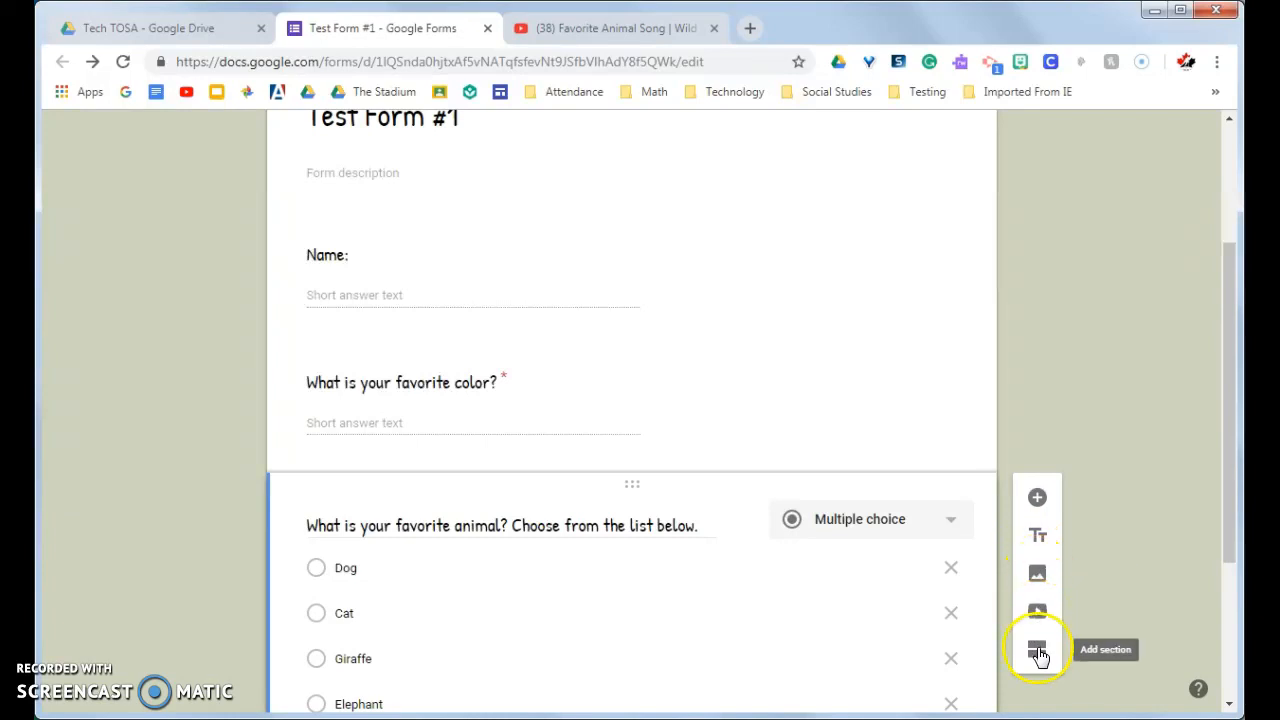
left_click(1038, 611)
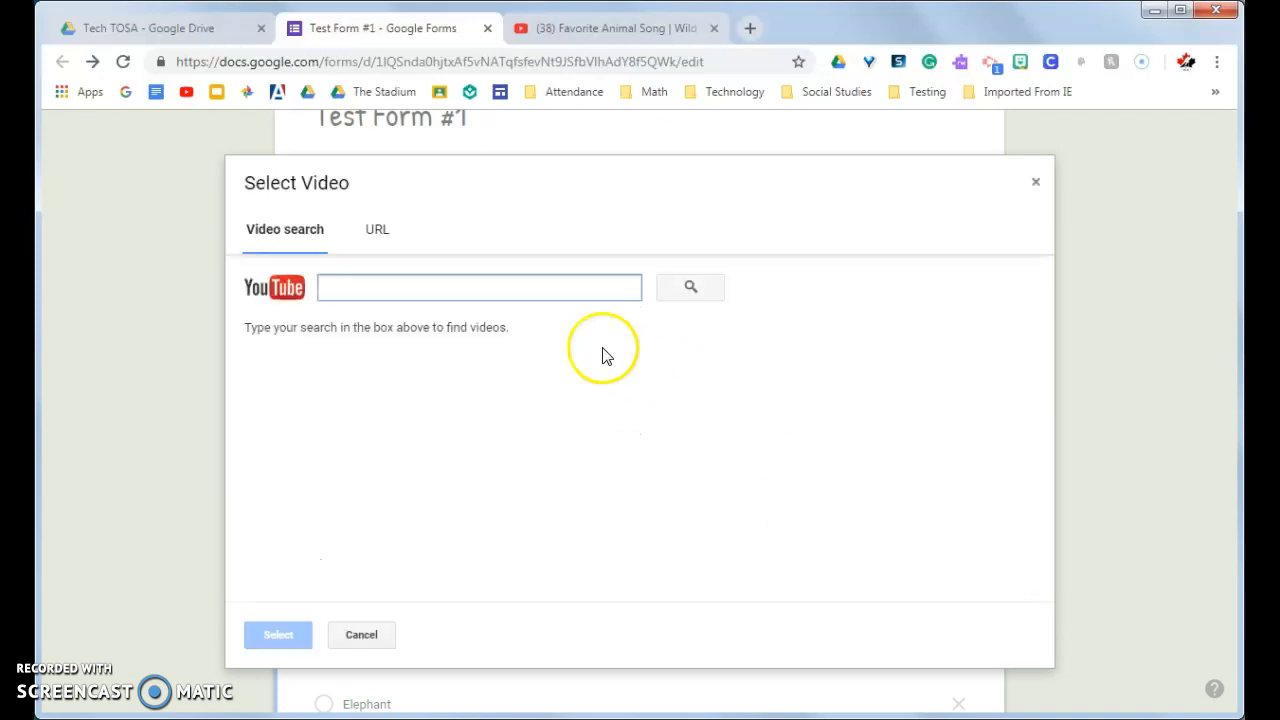
left_click(370, 236)
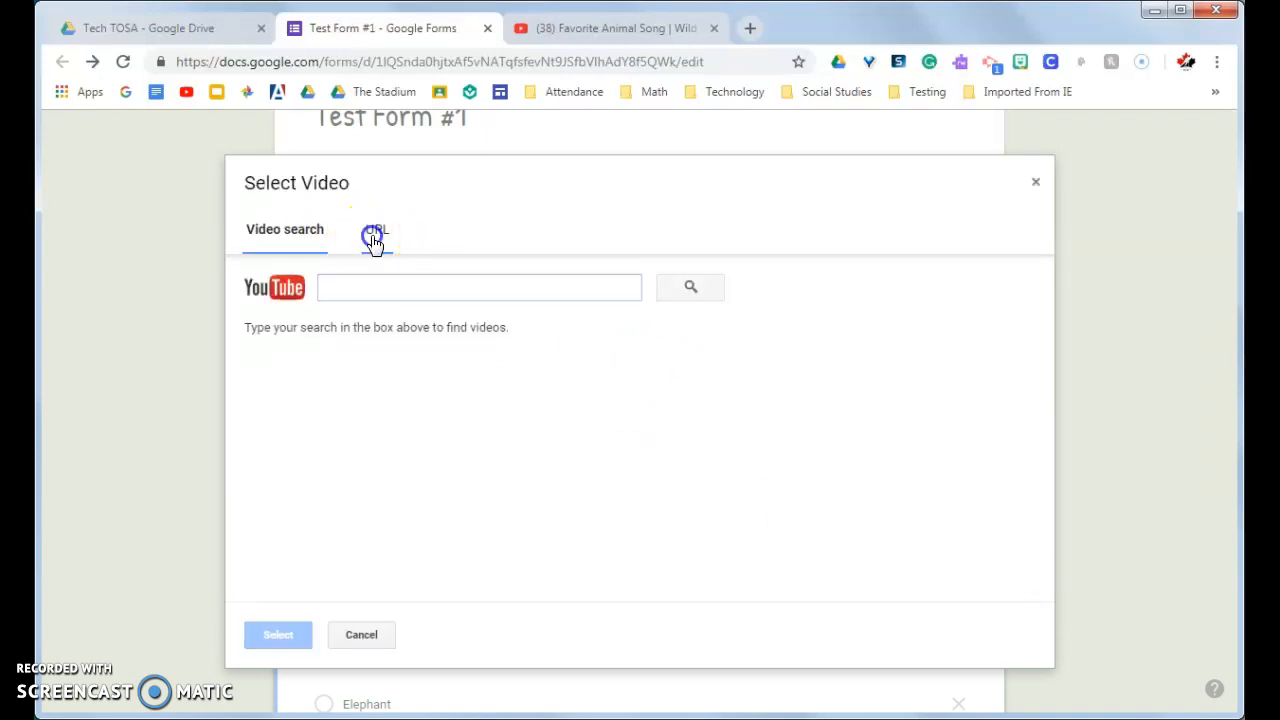
- Switch to YouTube and copy the share link of the Favorite Animal Song video
left_click(569, 30)
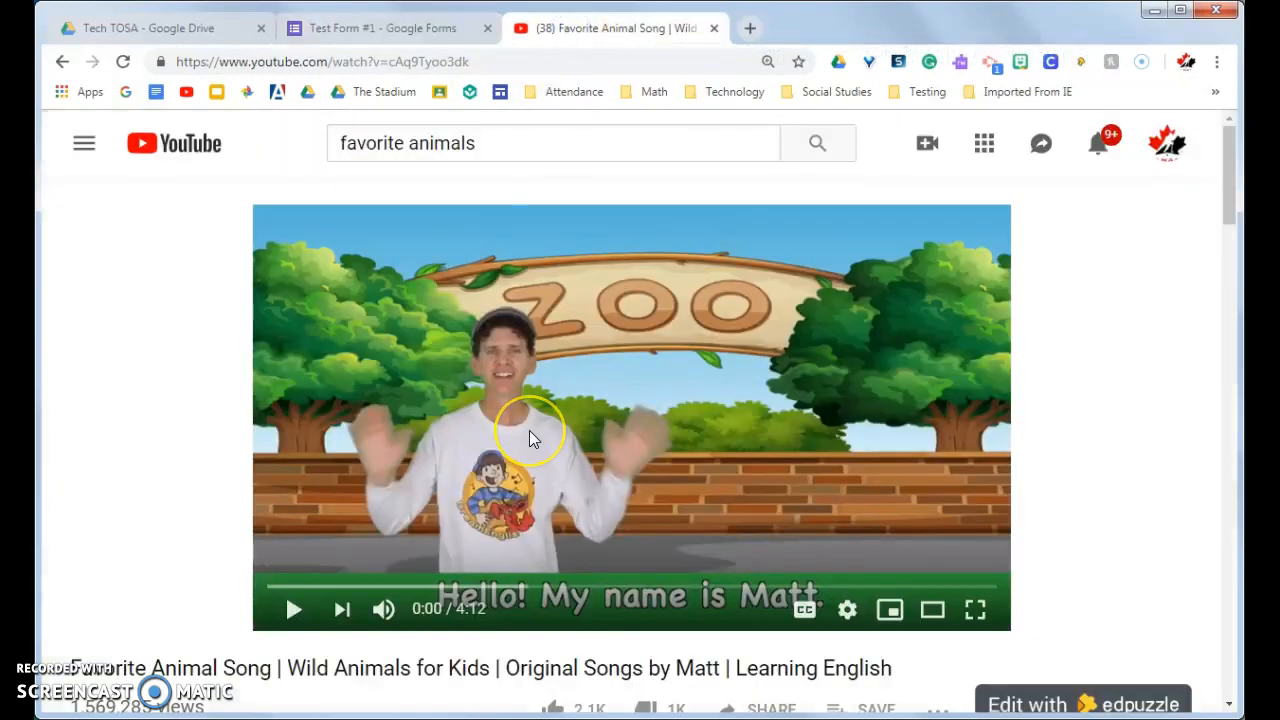
scroll(529, 430, "down", 4)
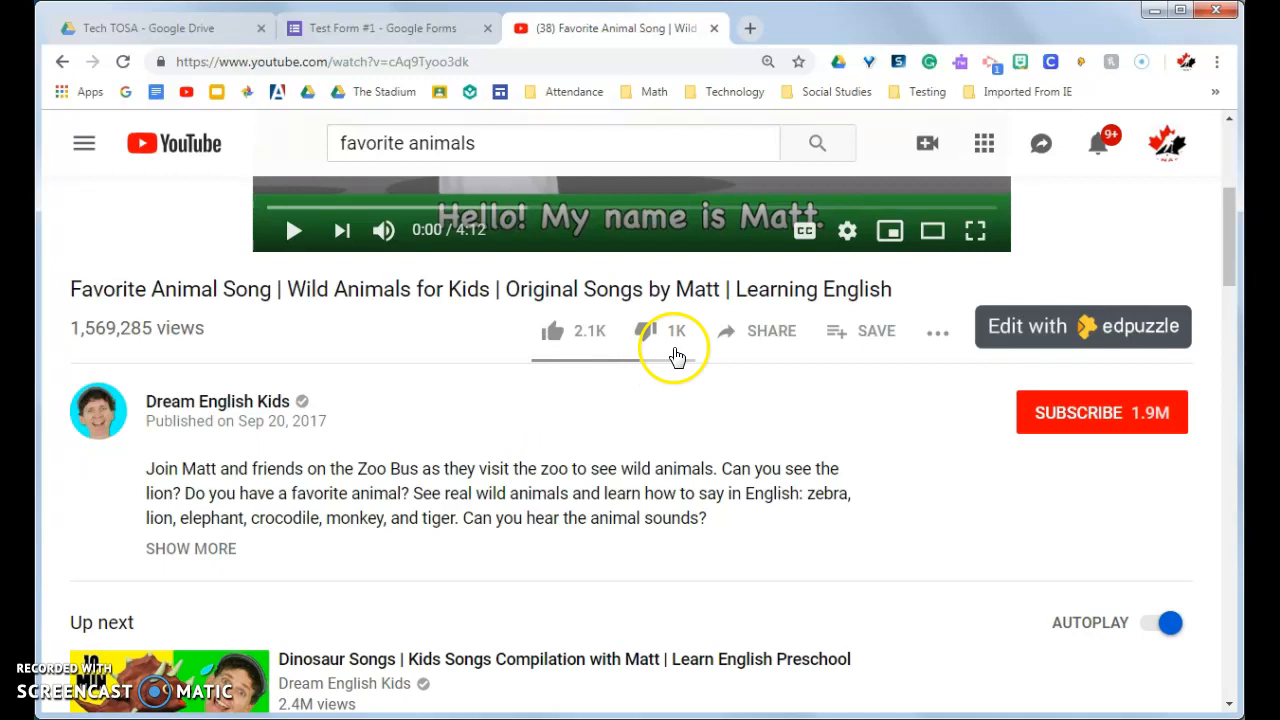
left_click(743, 336)
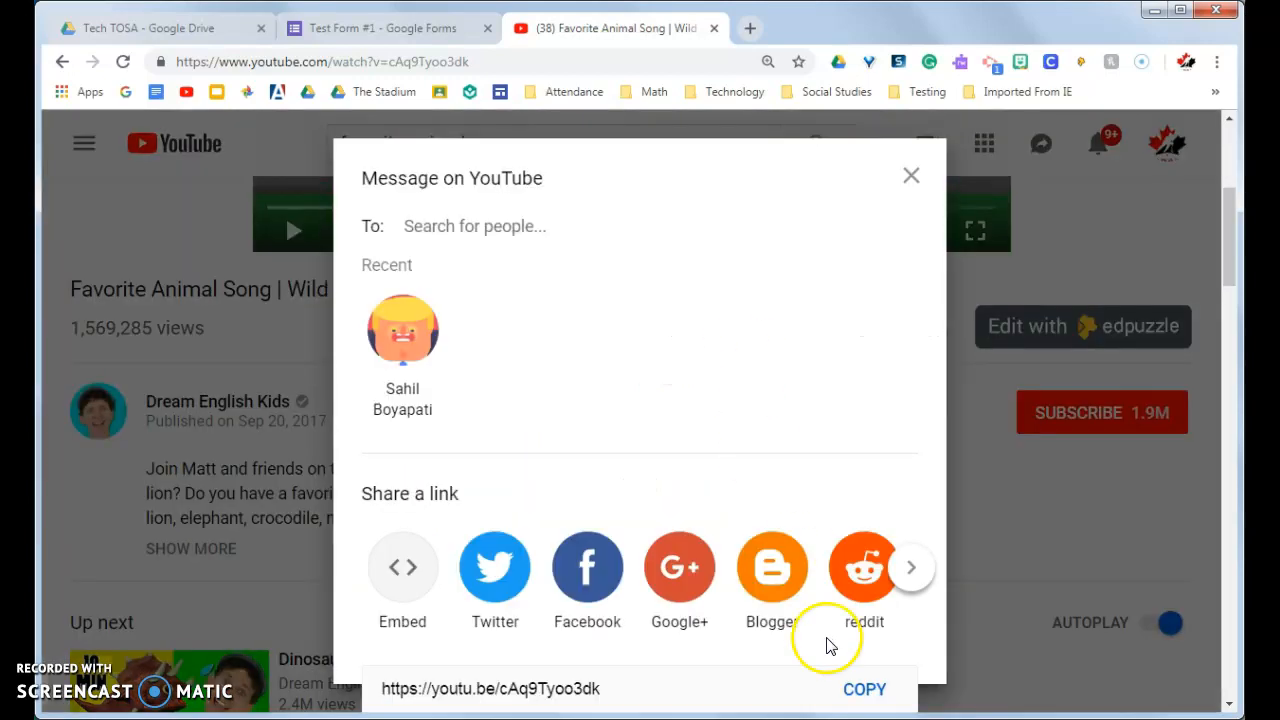
left_click(864, 689)
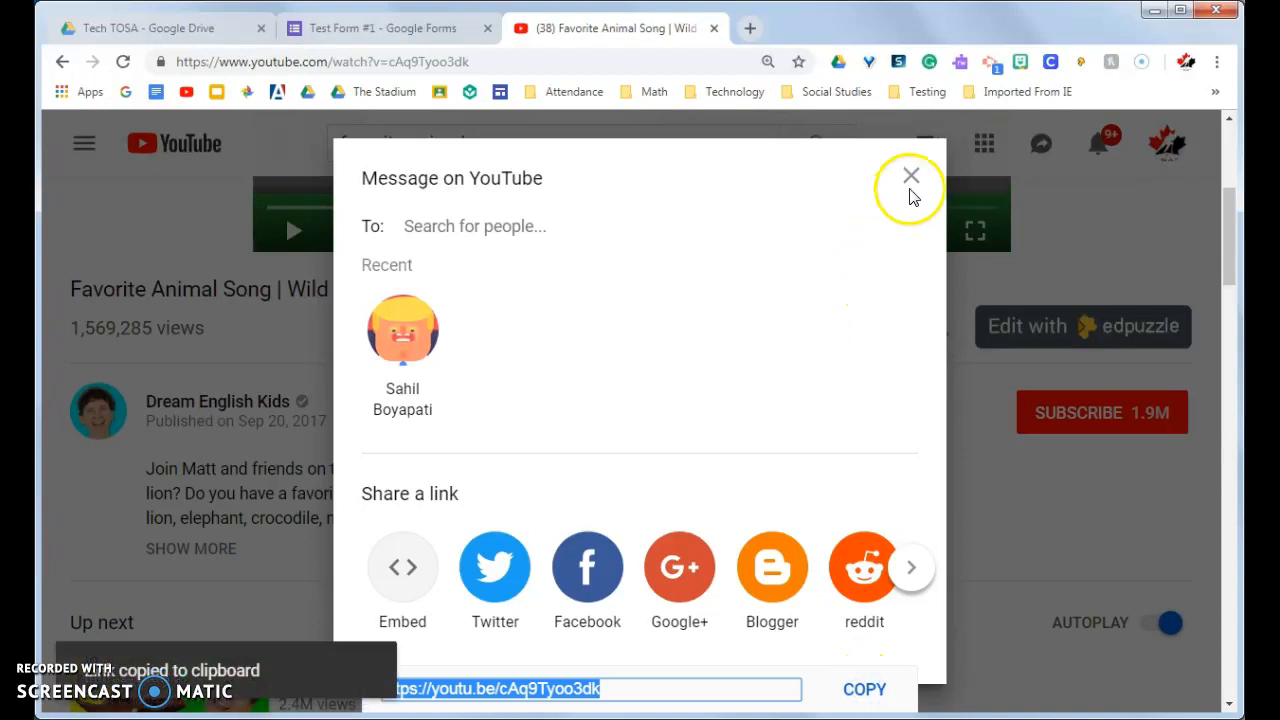
left_click(911, 176)
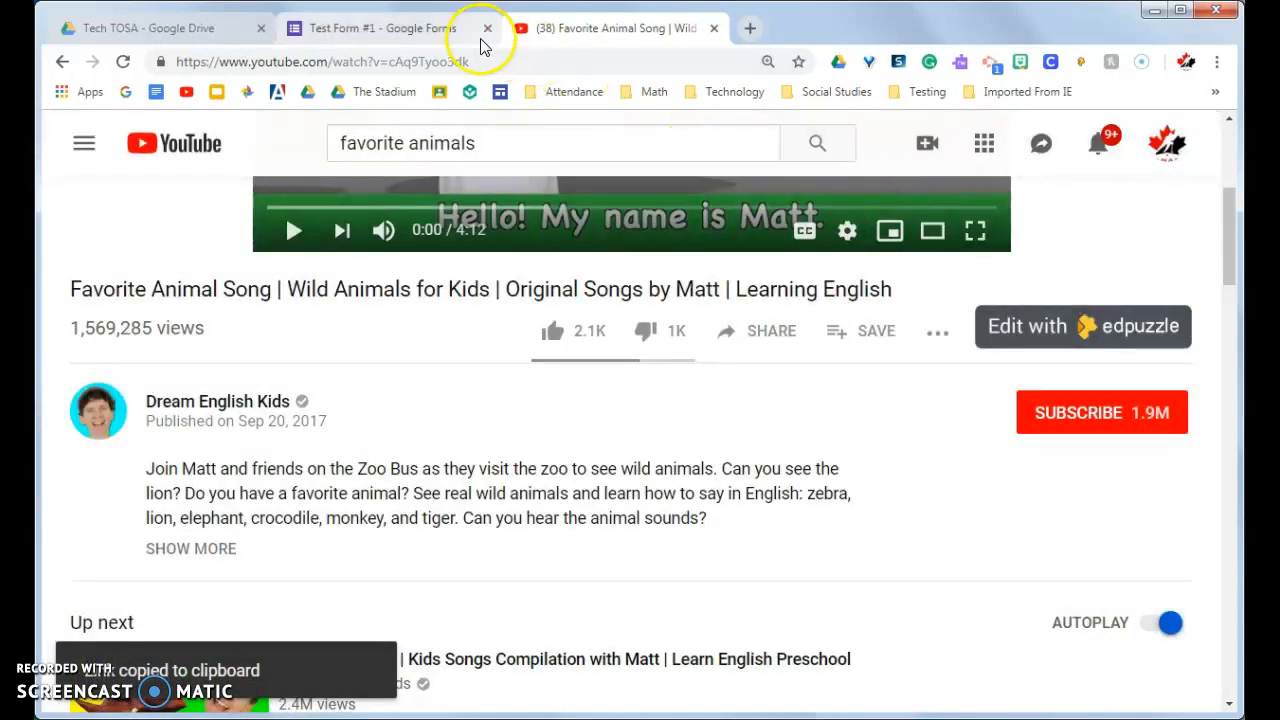
left_click(449, 29)
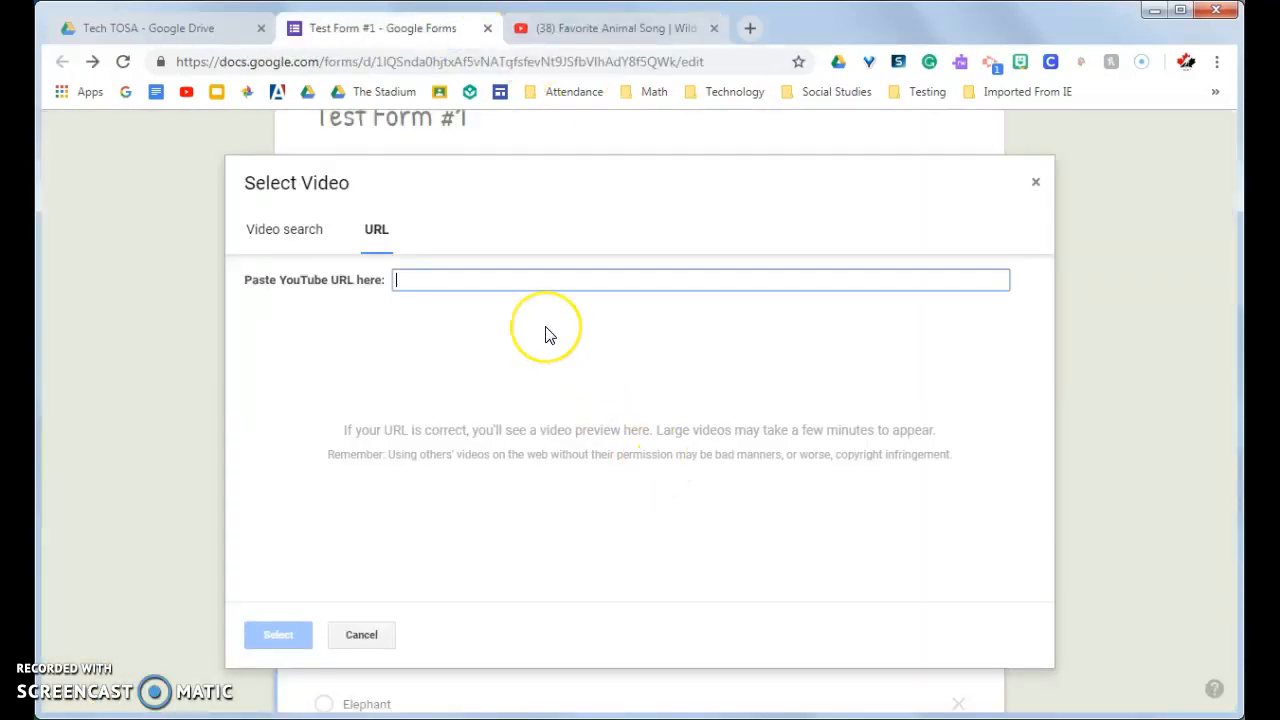
key("ctrl+v")
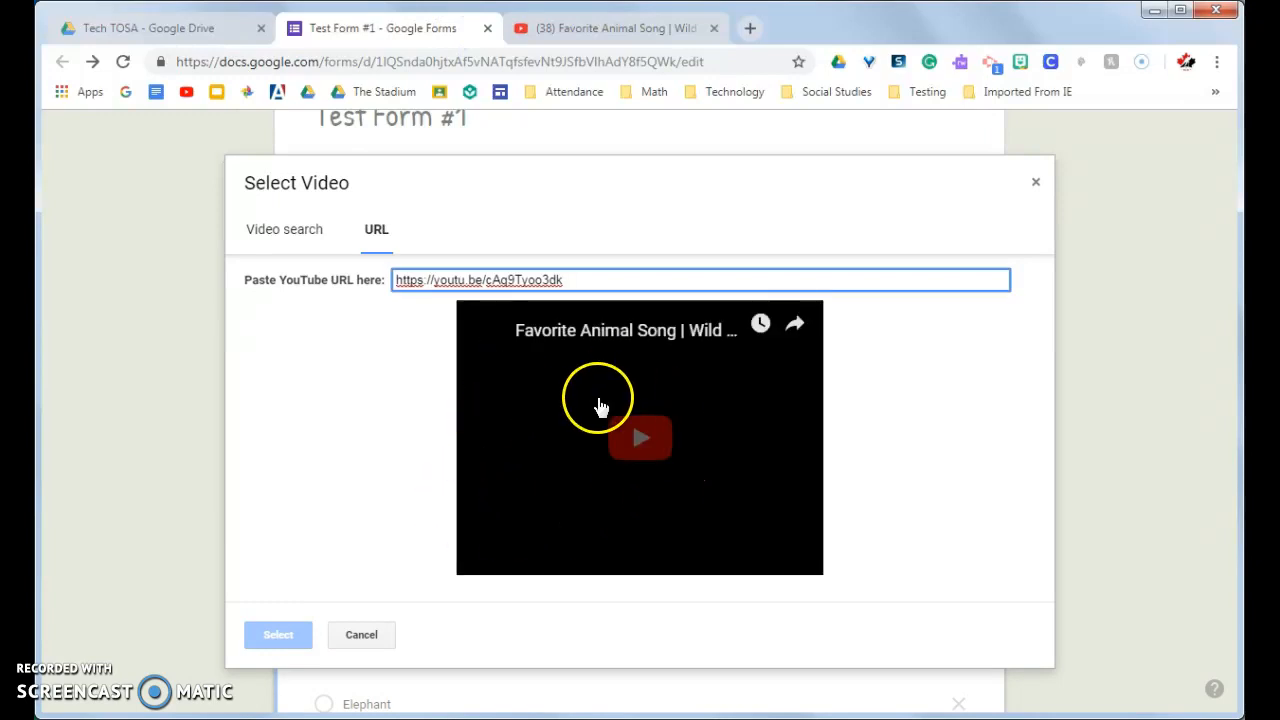
left_click(287, 643)
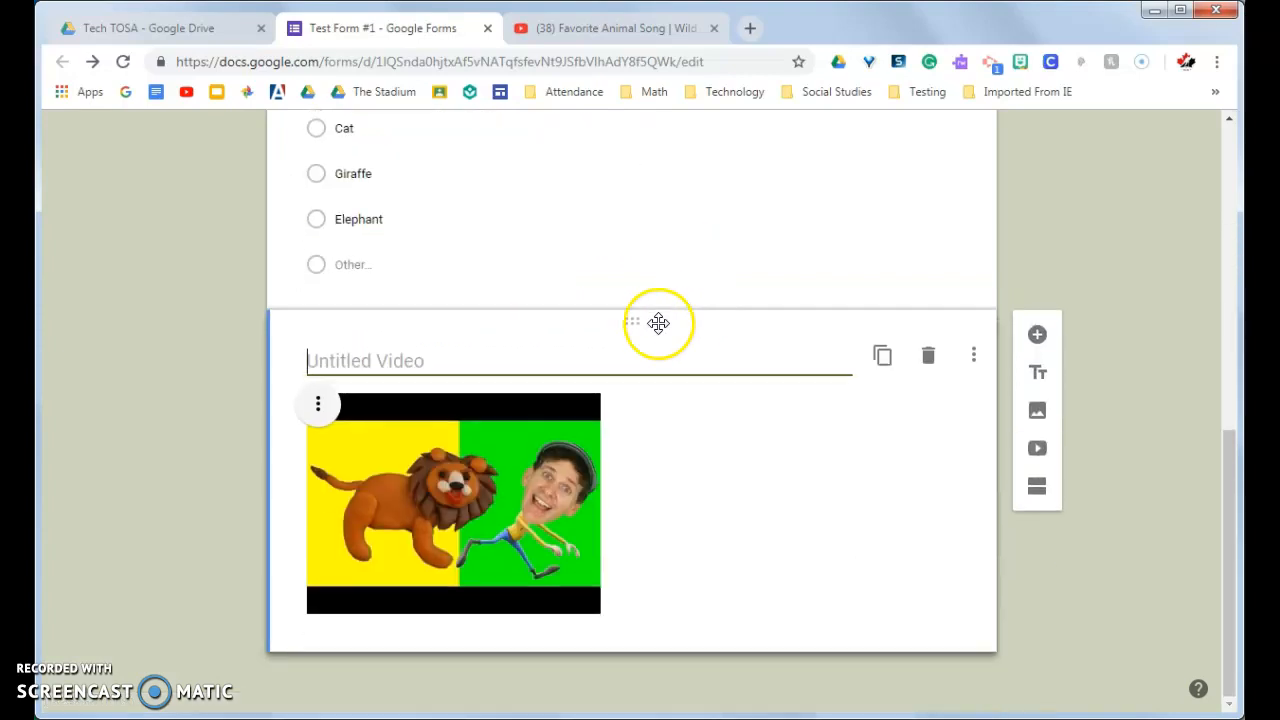
- Move the inserted video directly above the favorite animal question
left_click_drag(632, 321, 632, 140)
left_click_drag(651, 345, 646, 426)
scroll(1010, 273, "down", 3)
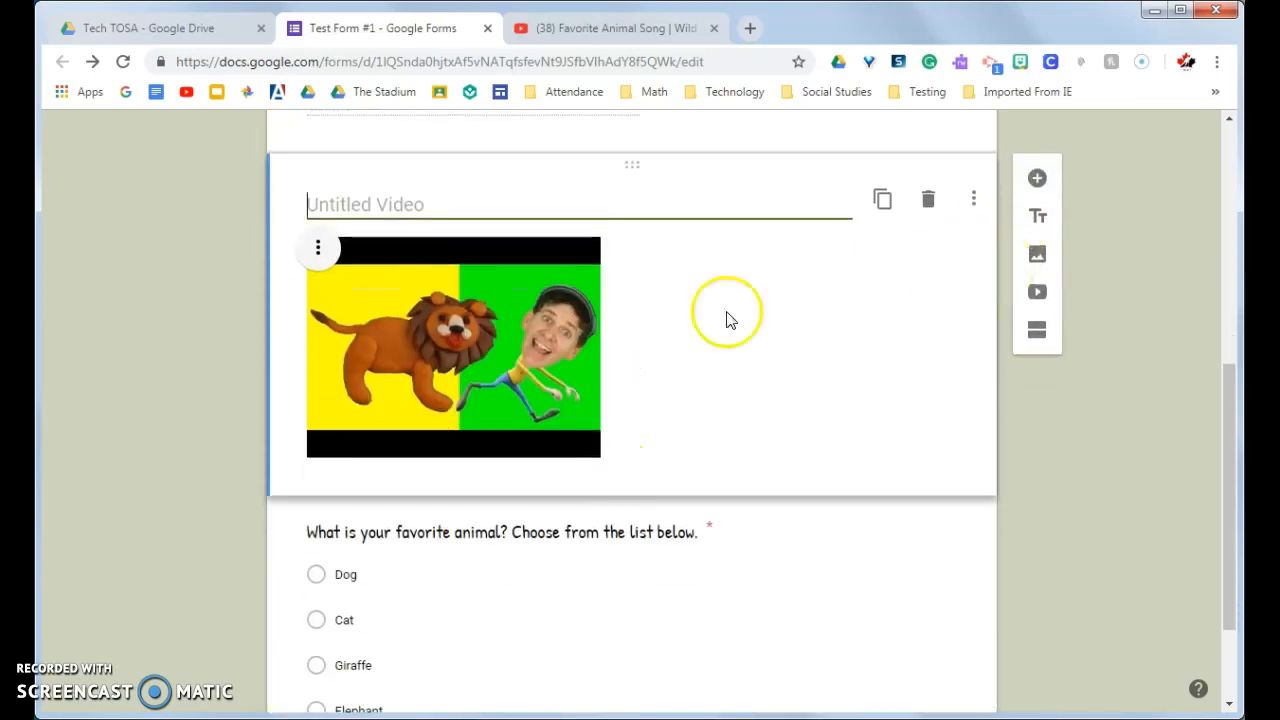
- Title the video "Favorite Animals. Please watch before answering the next question"
type("F")
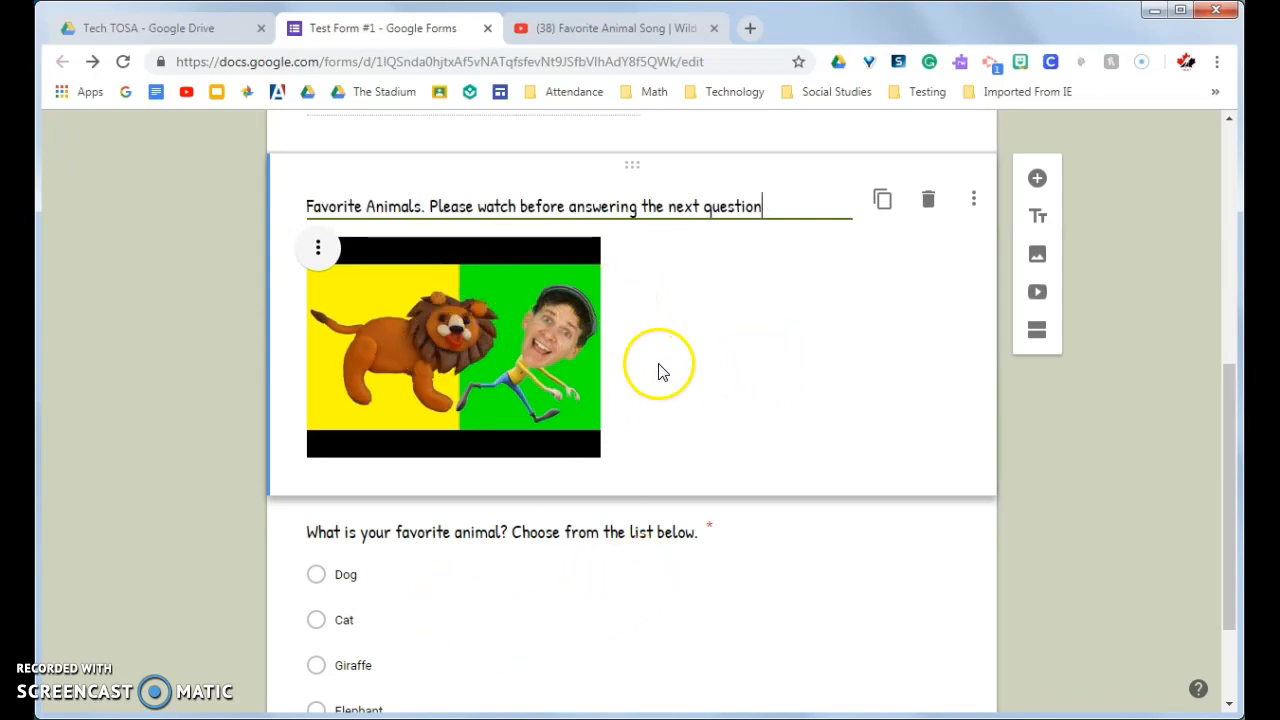
scroll(657, 371, "down", 3)
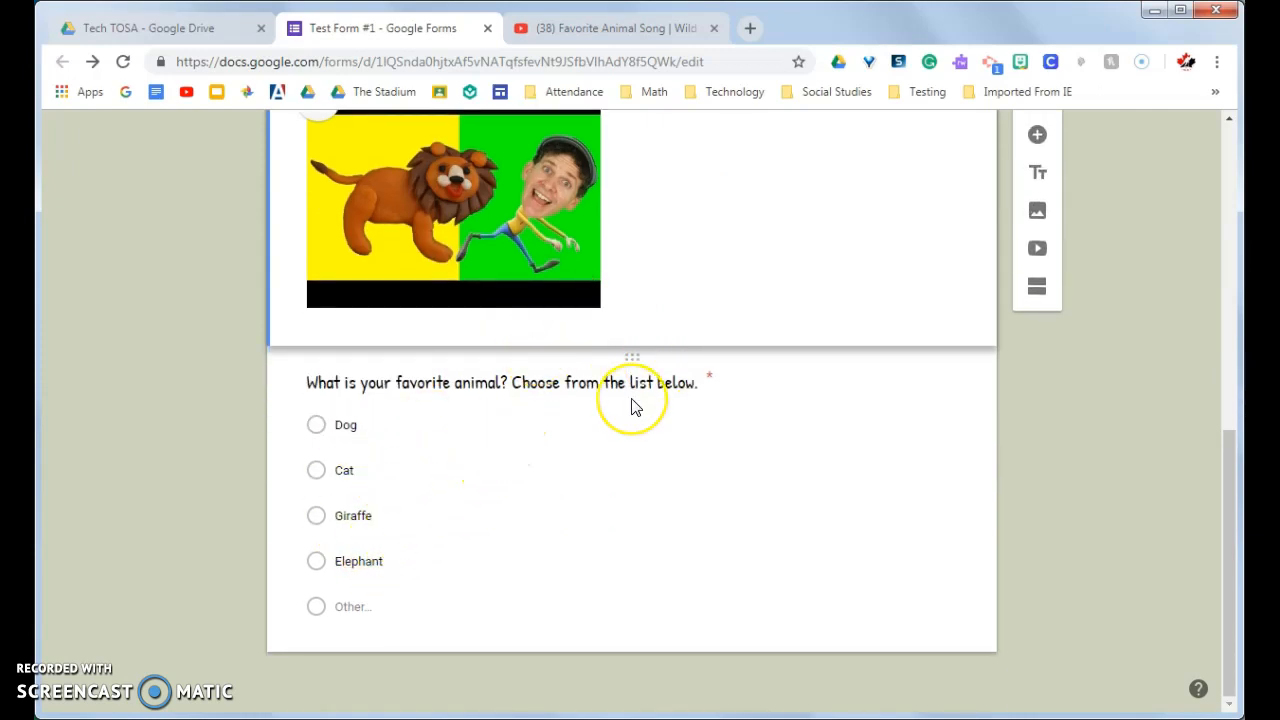
scroll(631, 406, "up", 3)
scroll(631, 406, "down", 2)
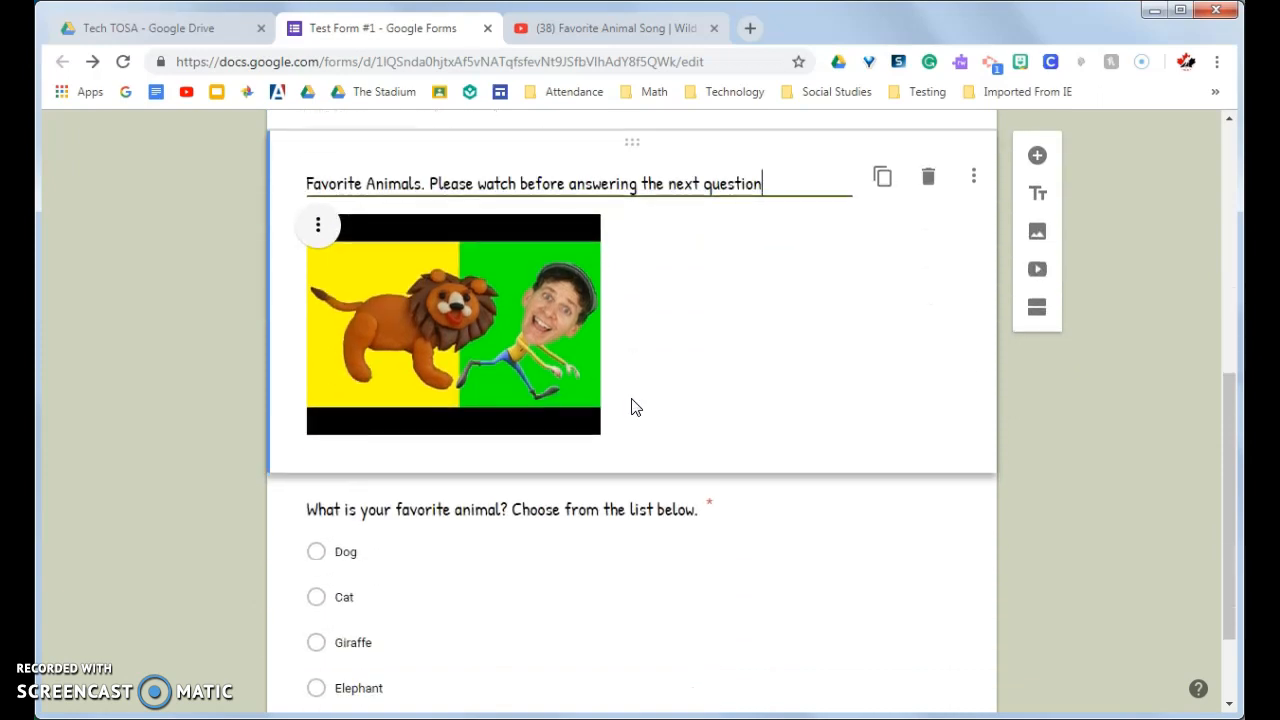
- Search Google images for "dog clip art" and add the white outline drawing of a seated dog to the Dog option
scroll(631, 406, "down", 3)
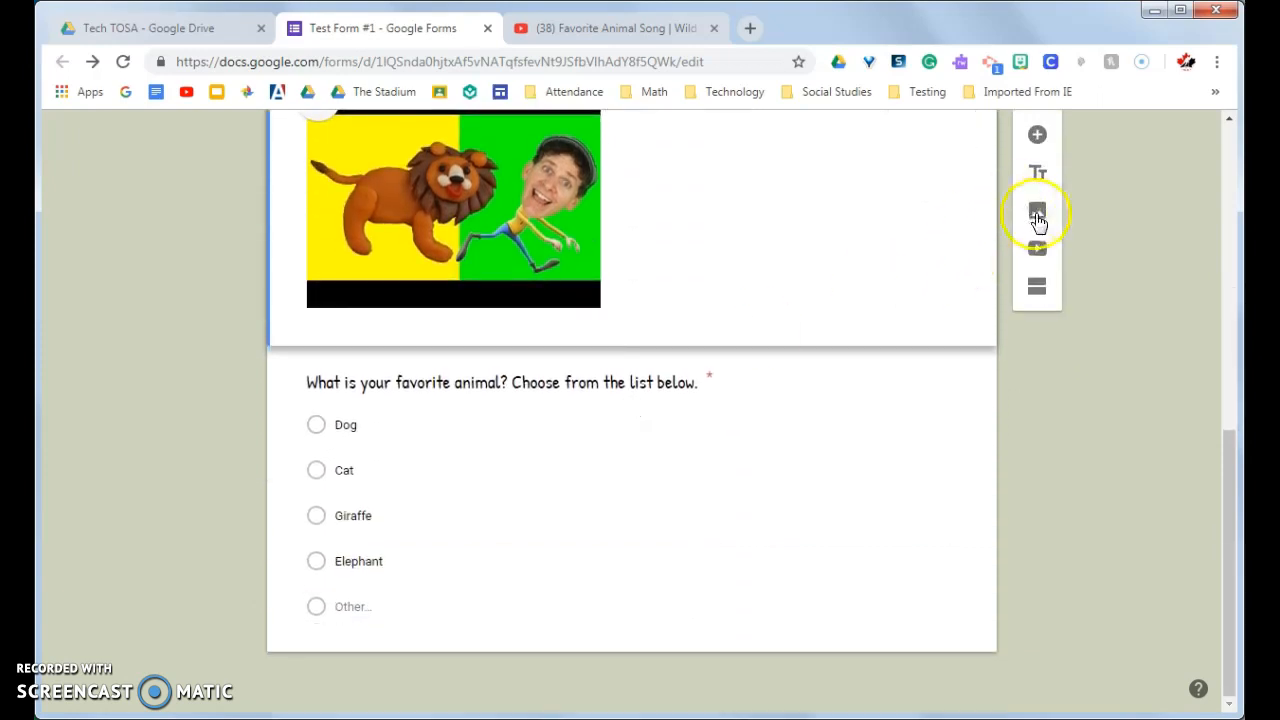
left_click(700, 517)
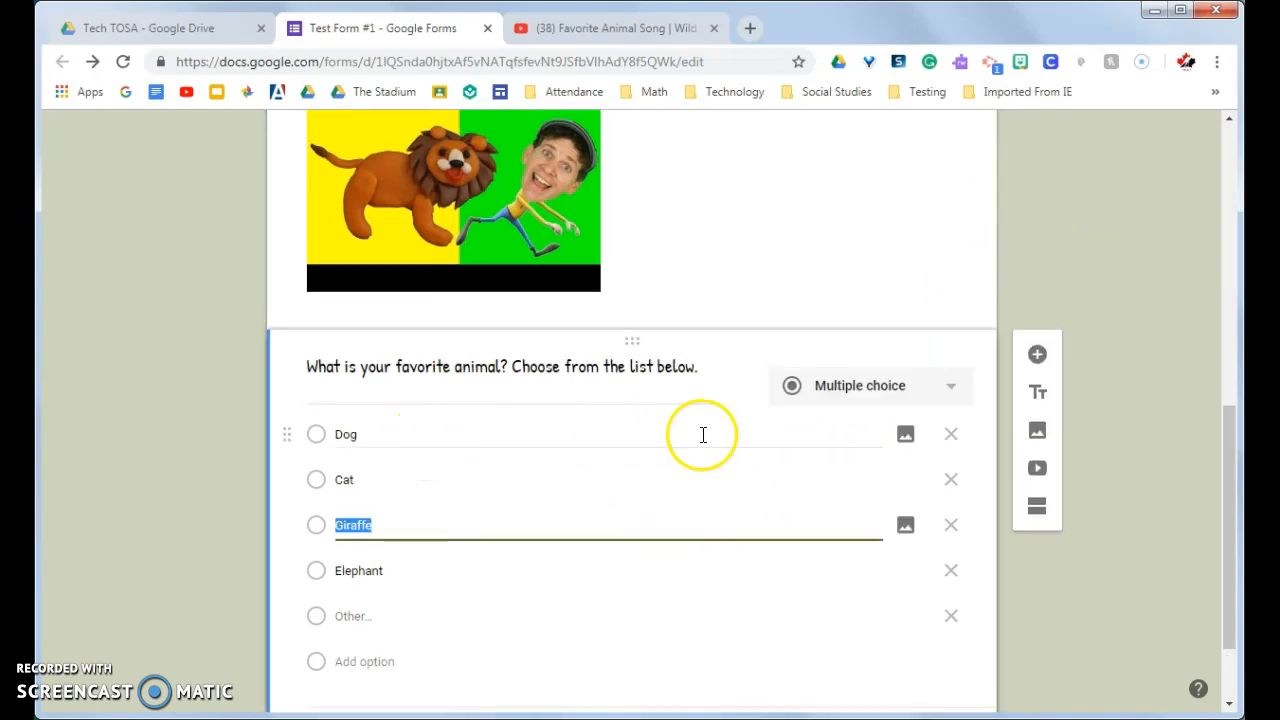
left_click(902, 435)
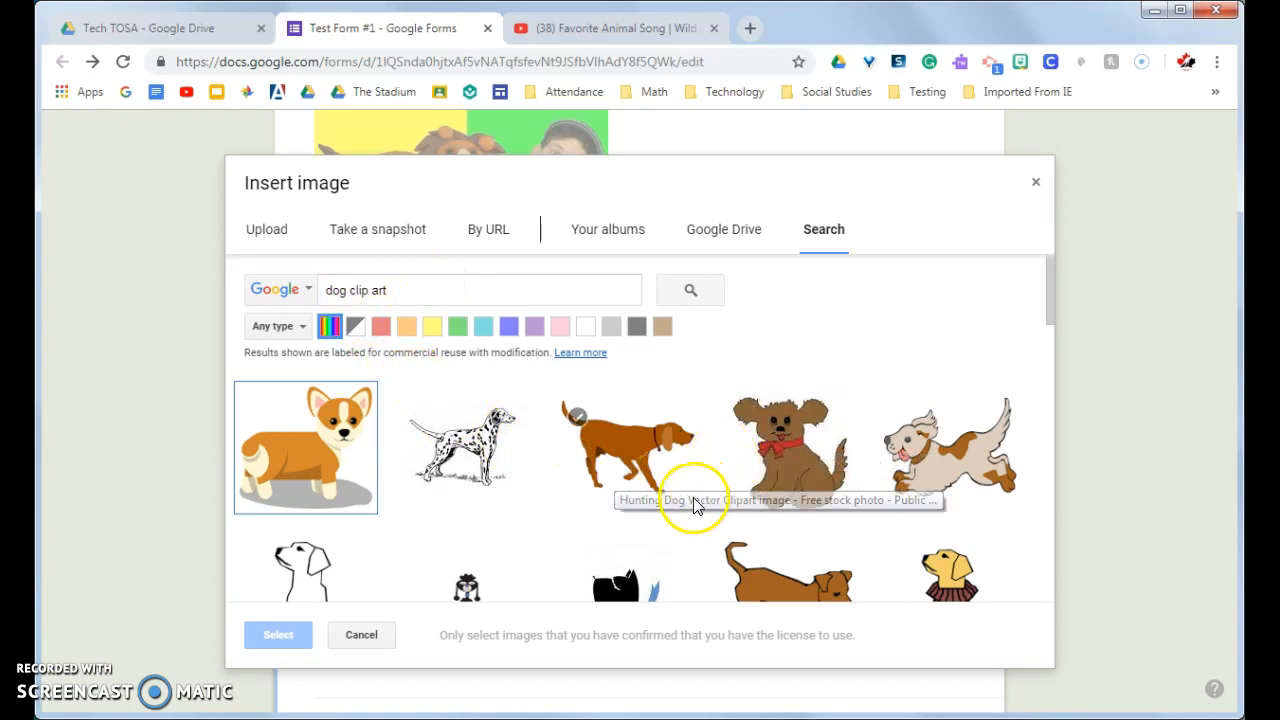
scroll(518, 494, "down", 2)
left_click(292, 505)
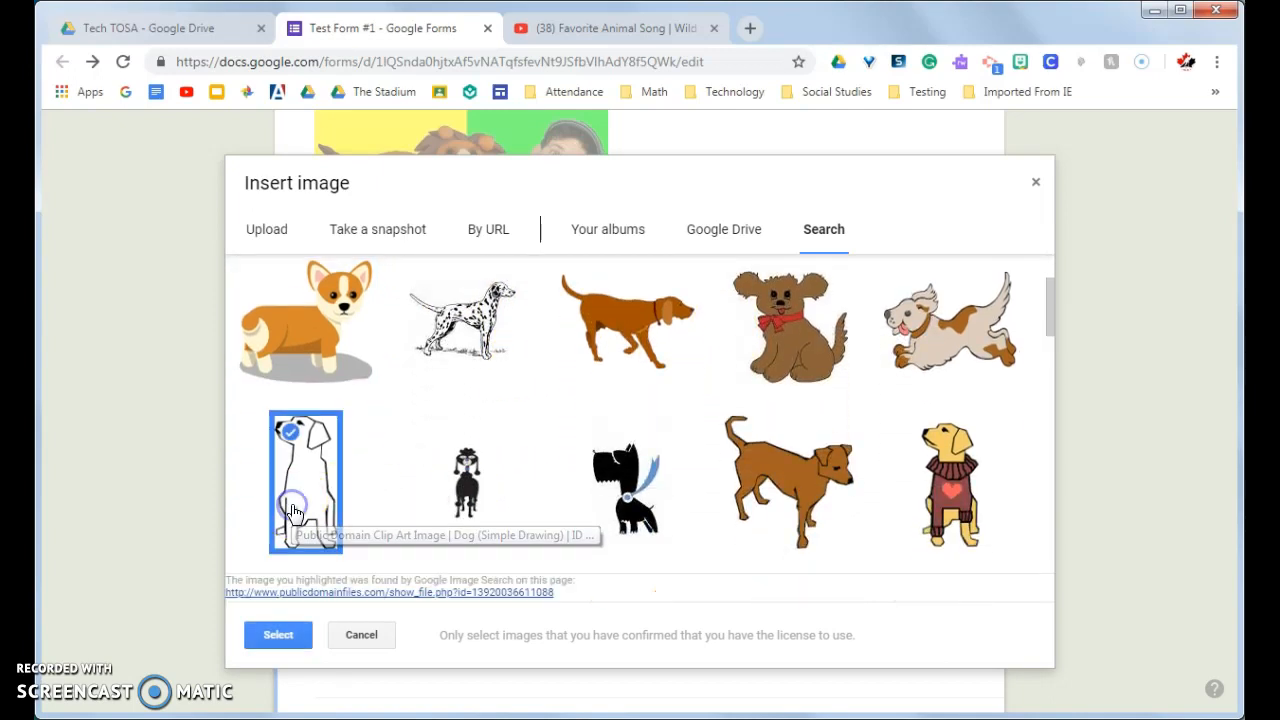
left_click(278, 634)
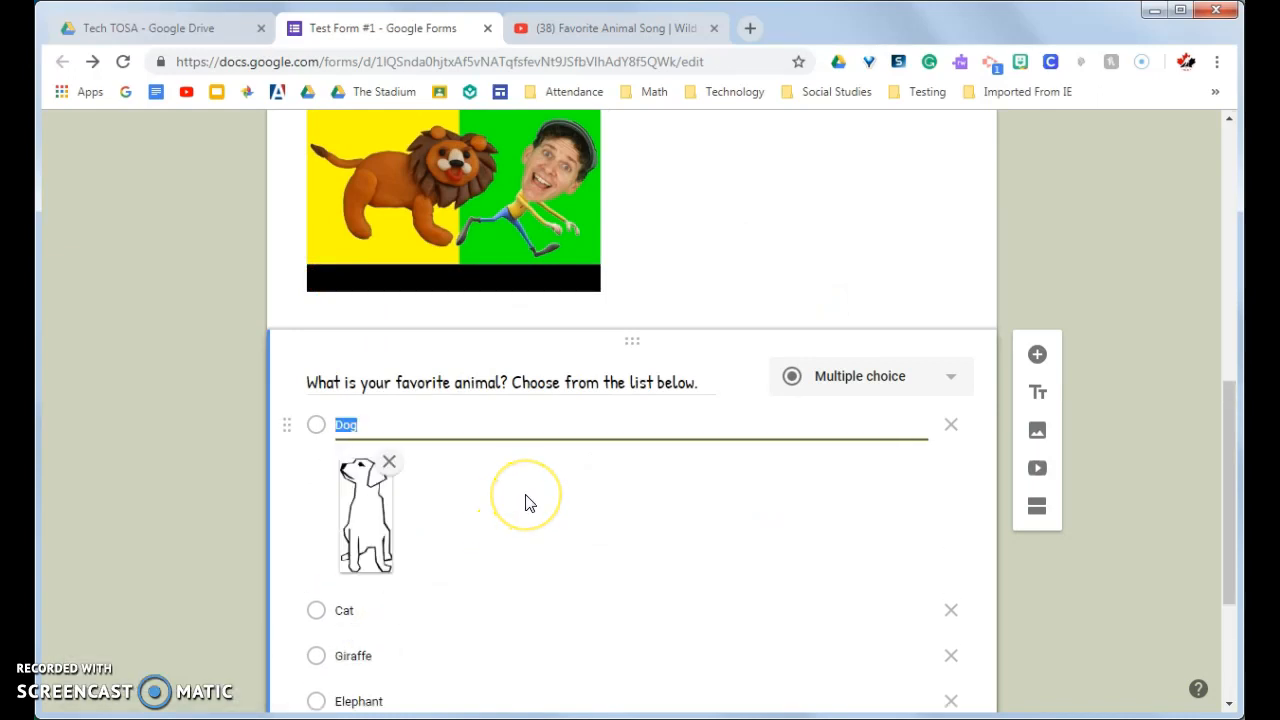
- Search Google images for "cat clip art" and add the gray cat with a red bow to the Cat option
scroll(527, 501, "down", 1)
mouse_move(420, 504)
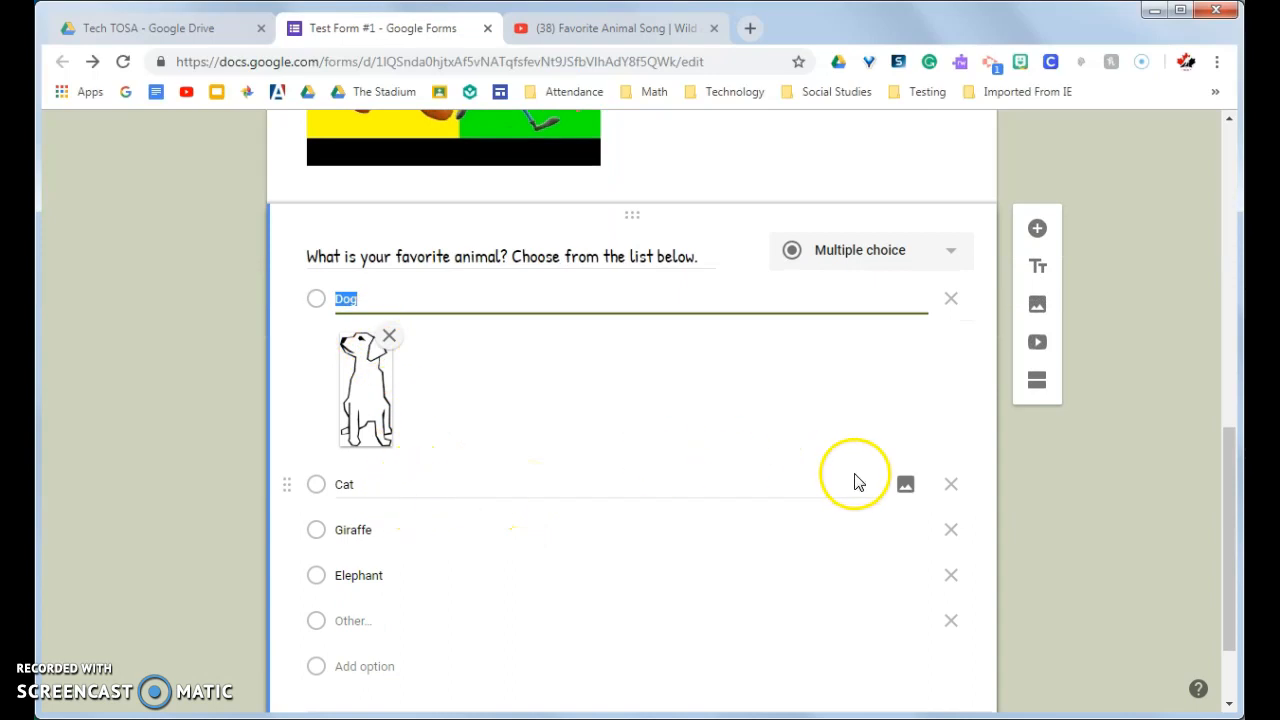
left_click(905, 484)
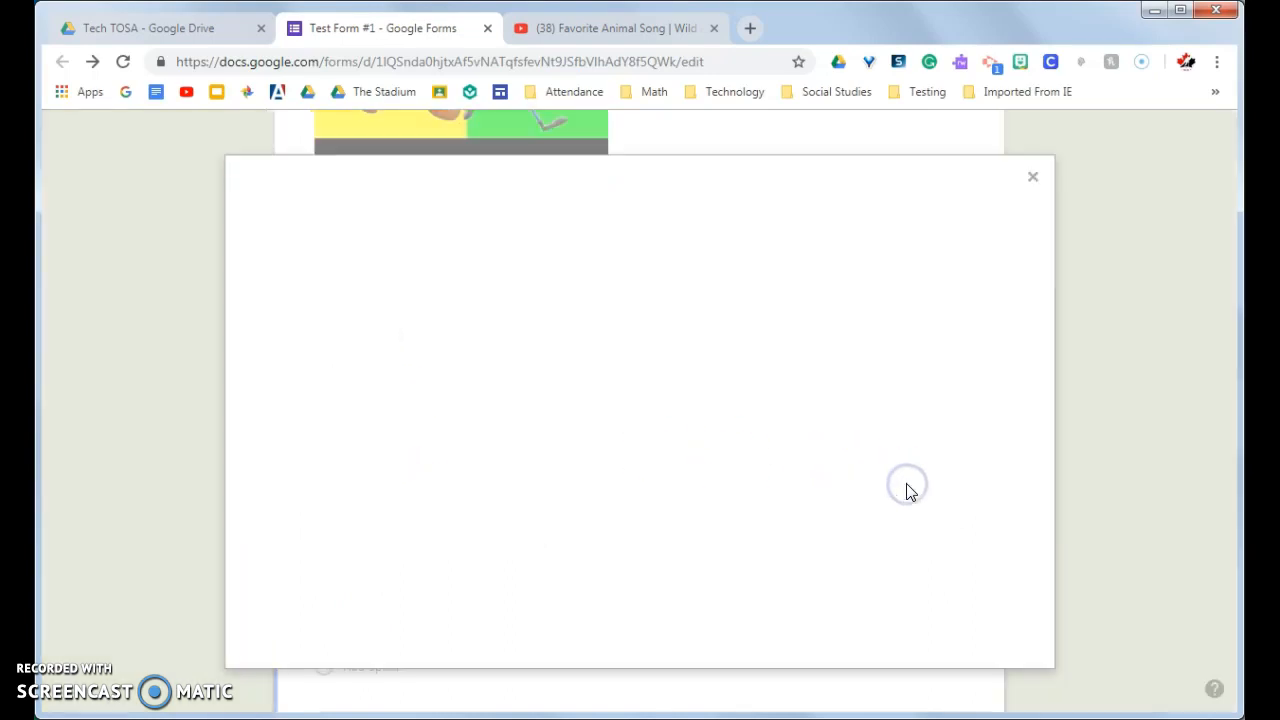
left_click(821, 234)
left_click(456, 289)
type("cat clip art")
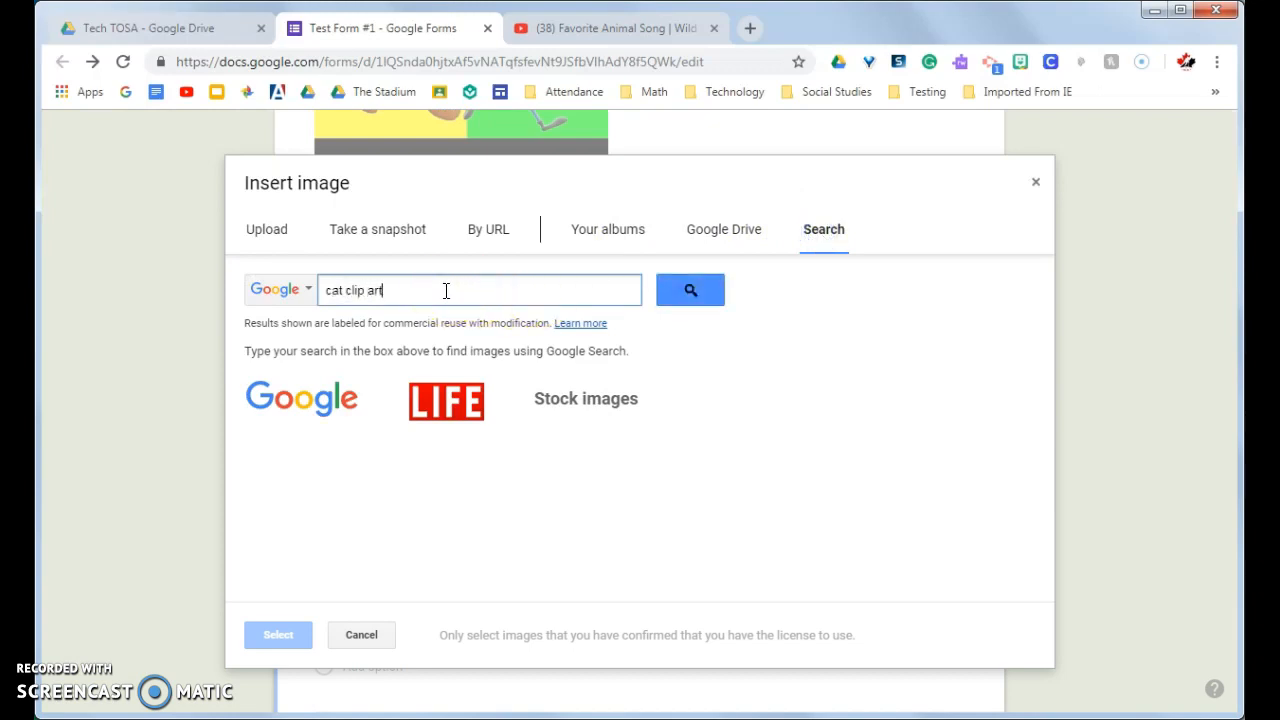
key("Return")
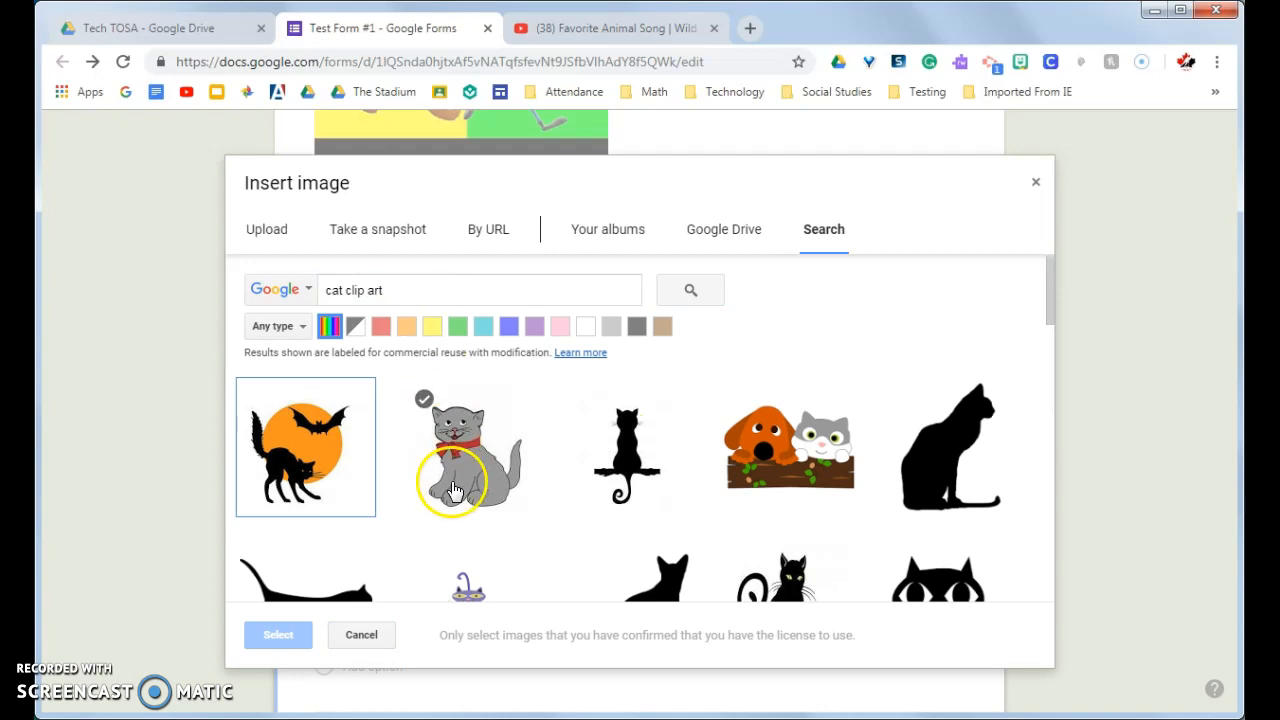
left_click(473, 486)
left_click(282, 634)
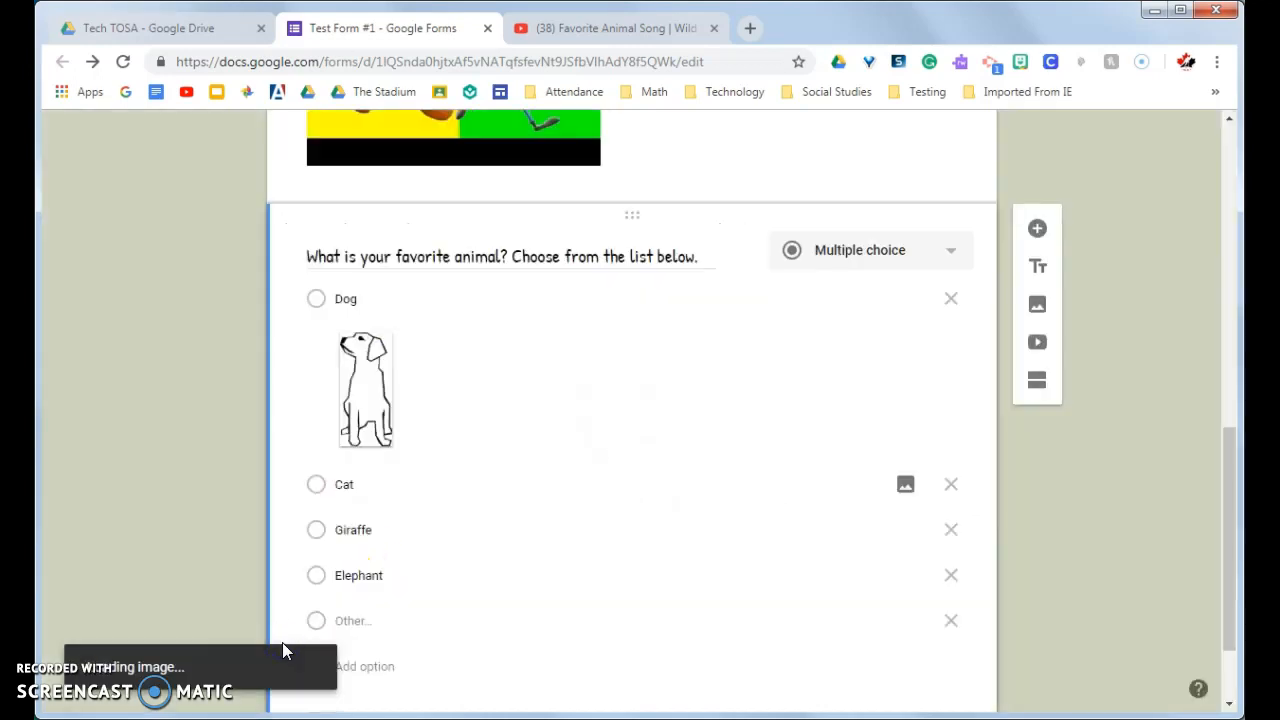
- Search Google images for "giraffe clip art" and add the walking yellow giraffe with brown spots to the Giraffe option
scroll(670, 602, "down", 1)
scroll(670, 602, "down", 2)
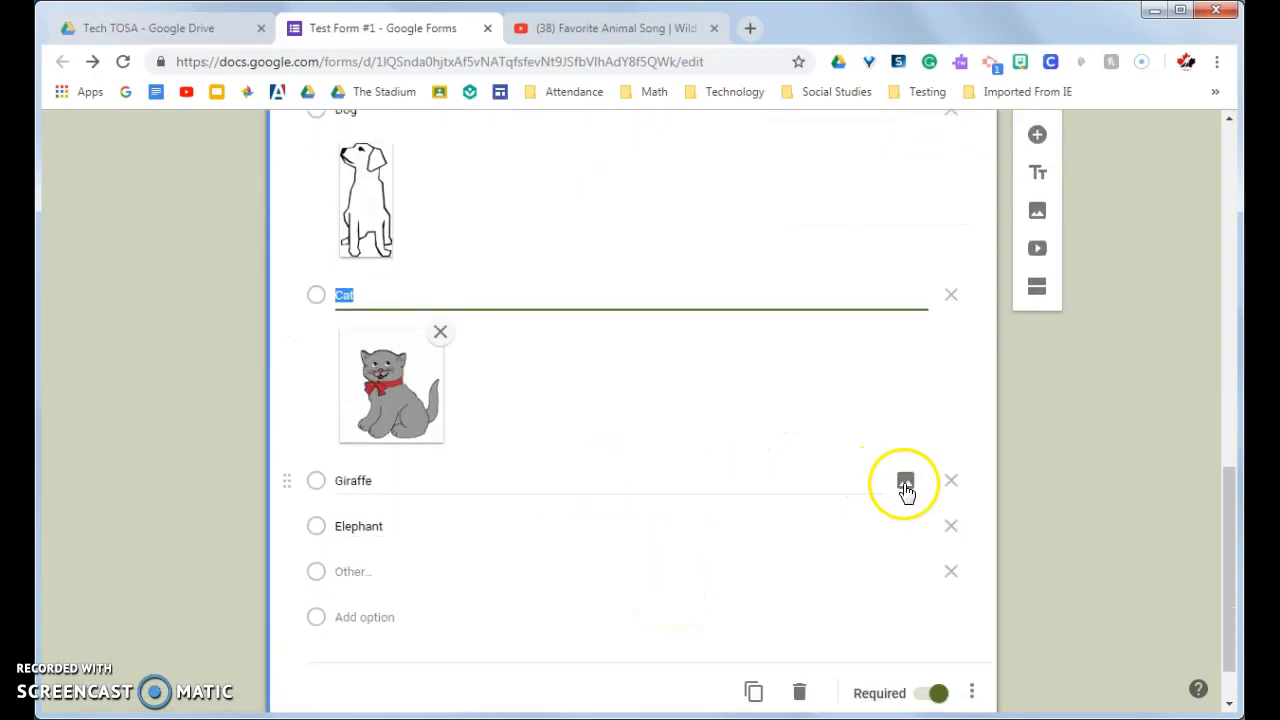
left_click(905, 486)
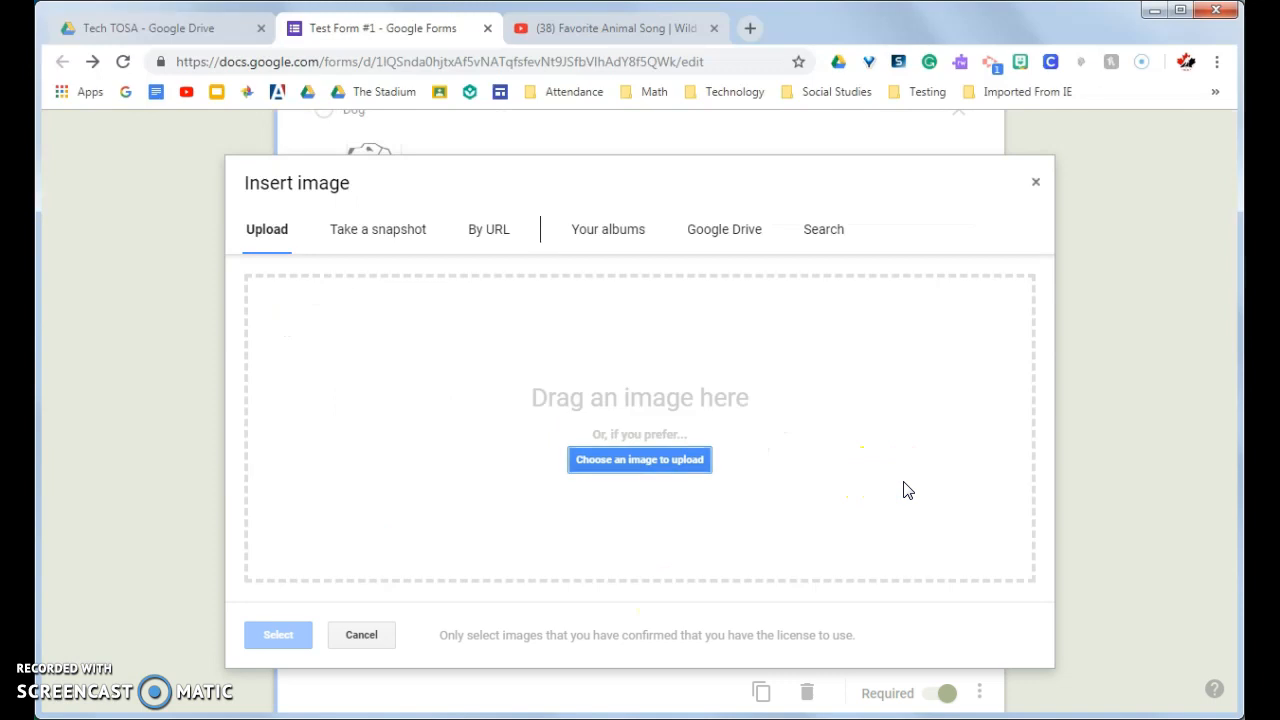
left_click(836, 232)
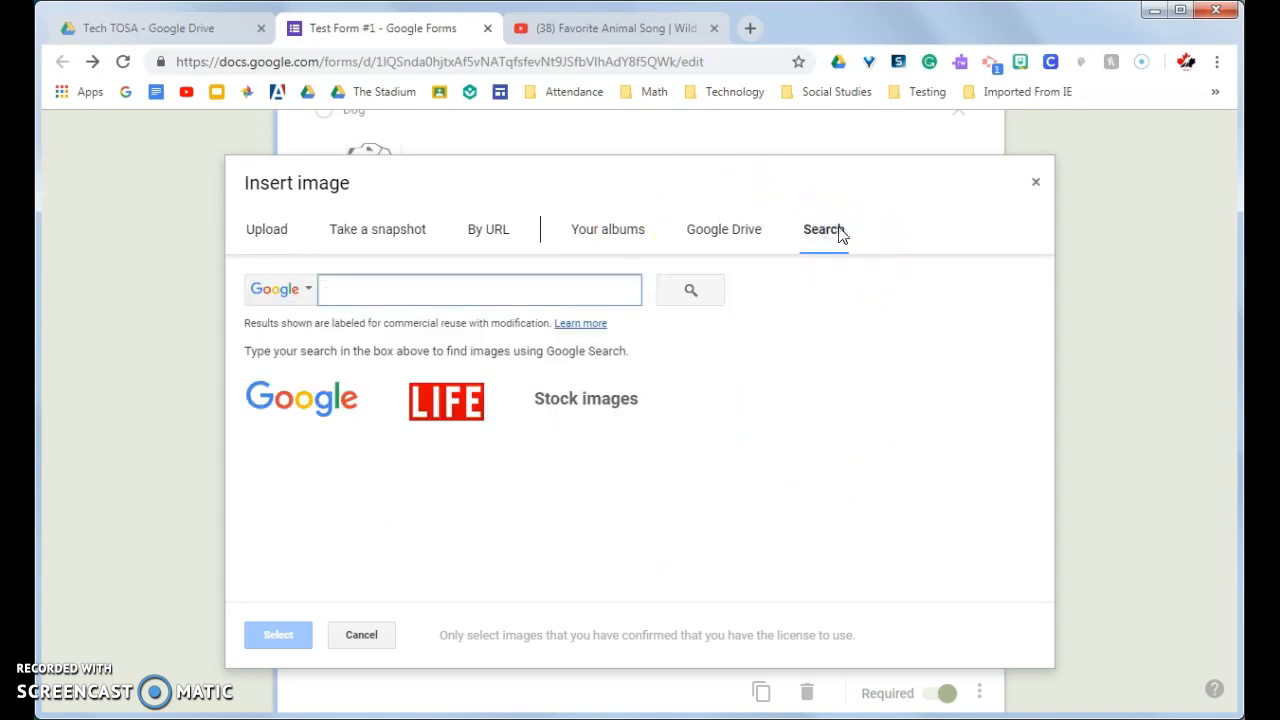
type("giraffe clip art")
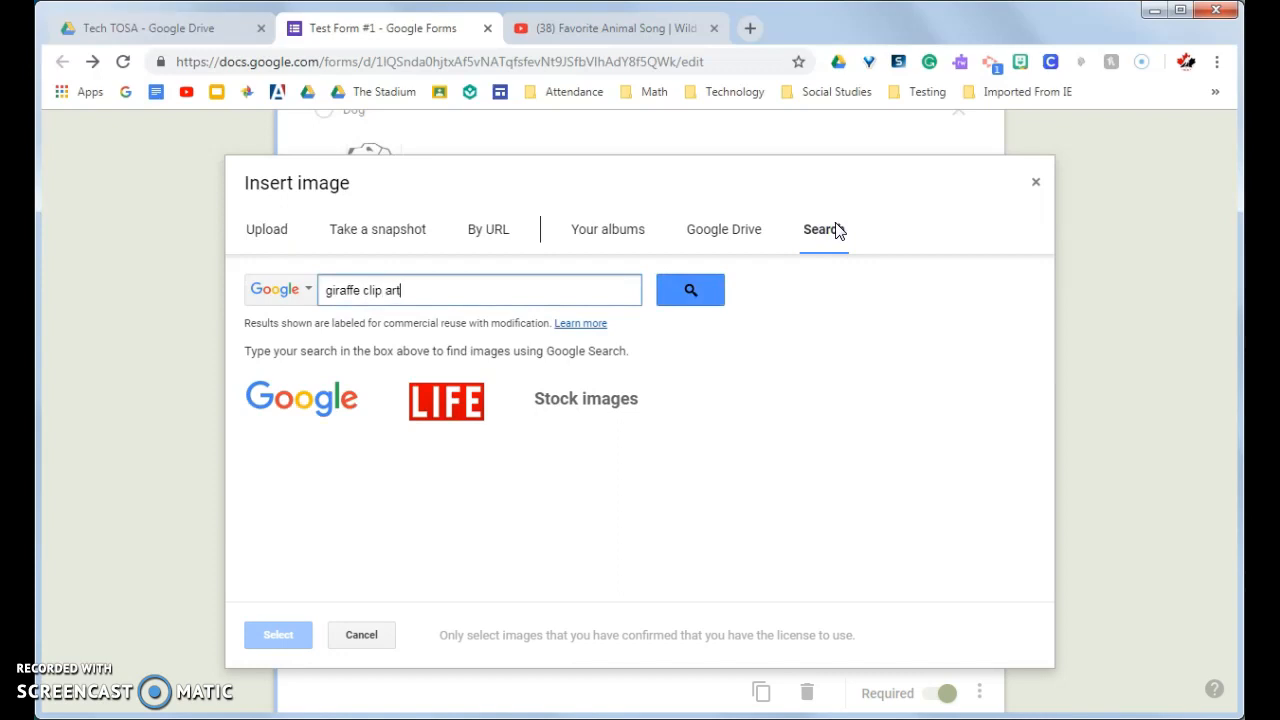
key("Return")
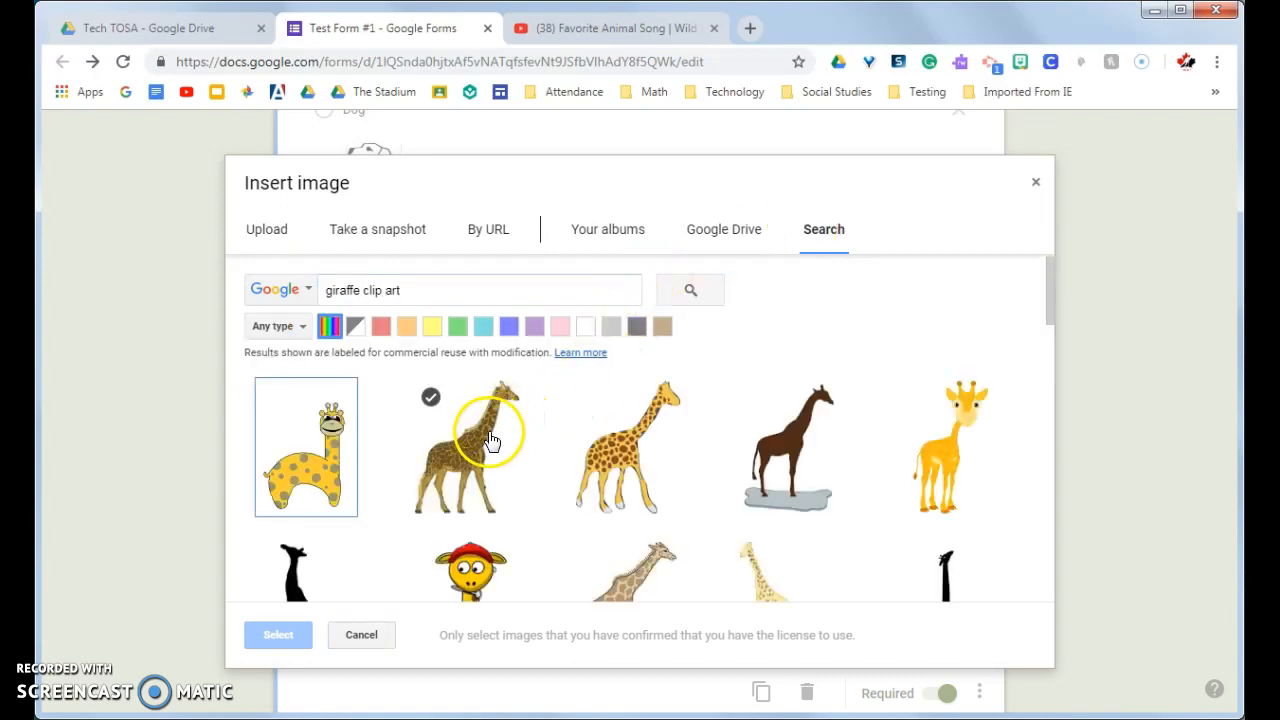
left_click(612, 473)
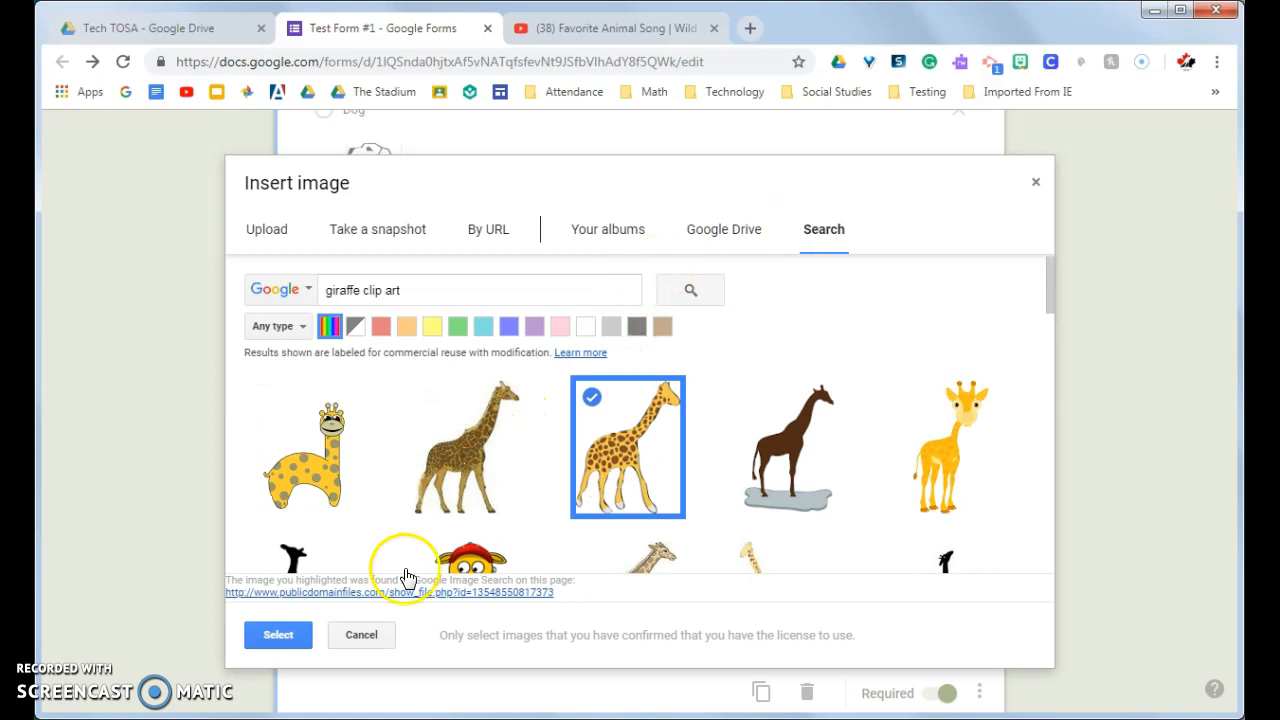
left_click(285, 641)
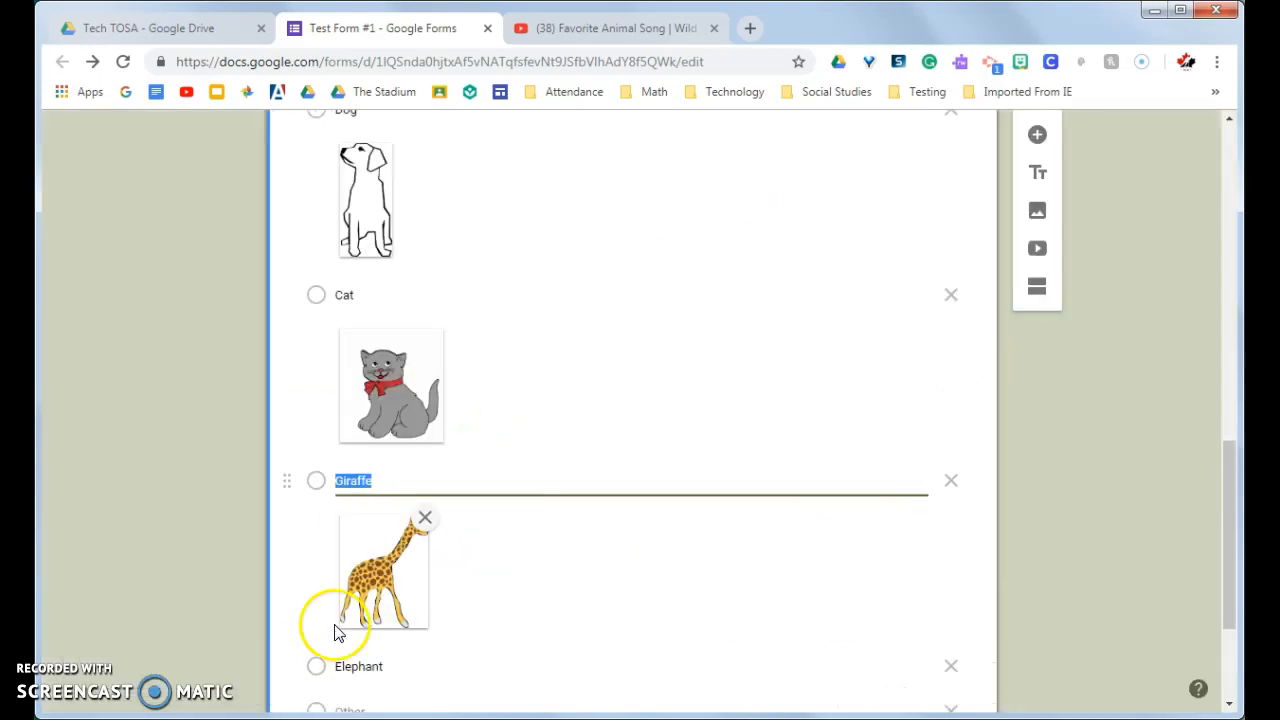
- Search Google images for "elephant clip art" and add the standing dark gray elephant with white tusks to the Elephant option
scroll(700, 575, "down", 2)
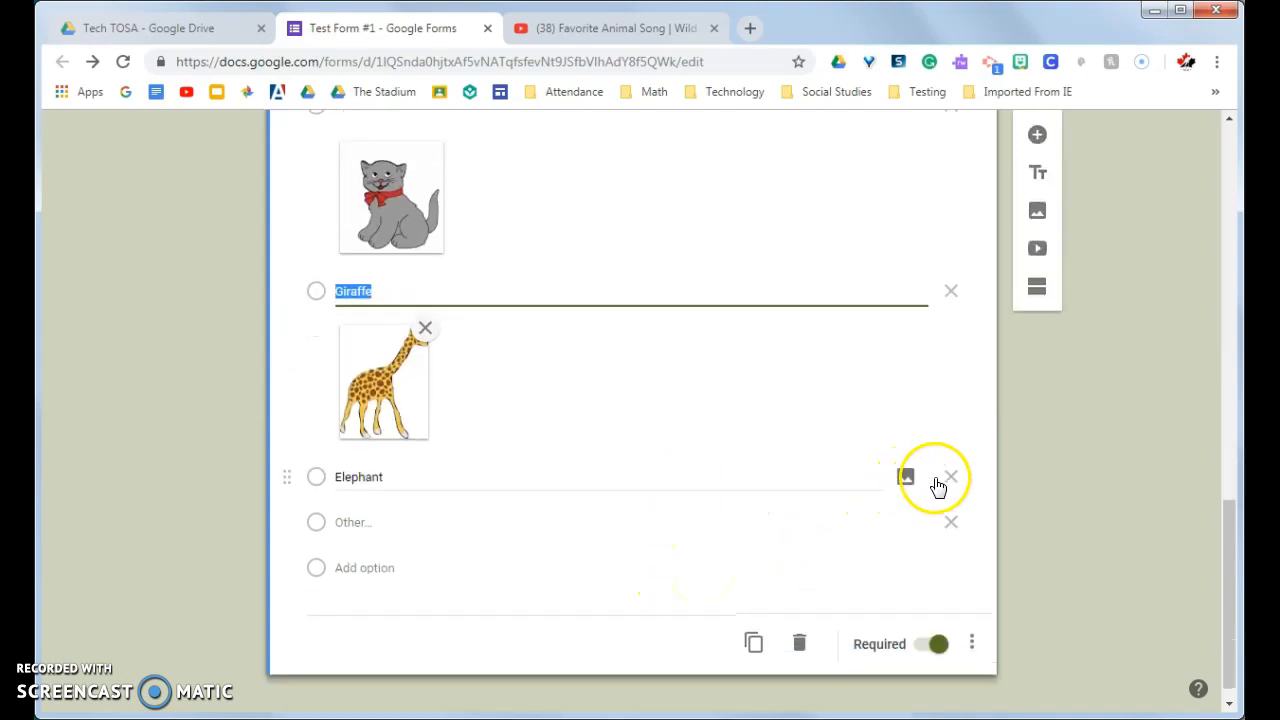
left_click(905, 479)
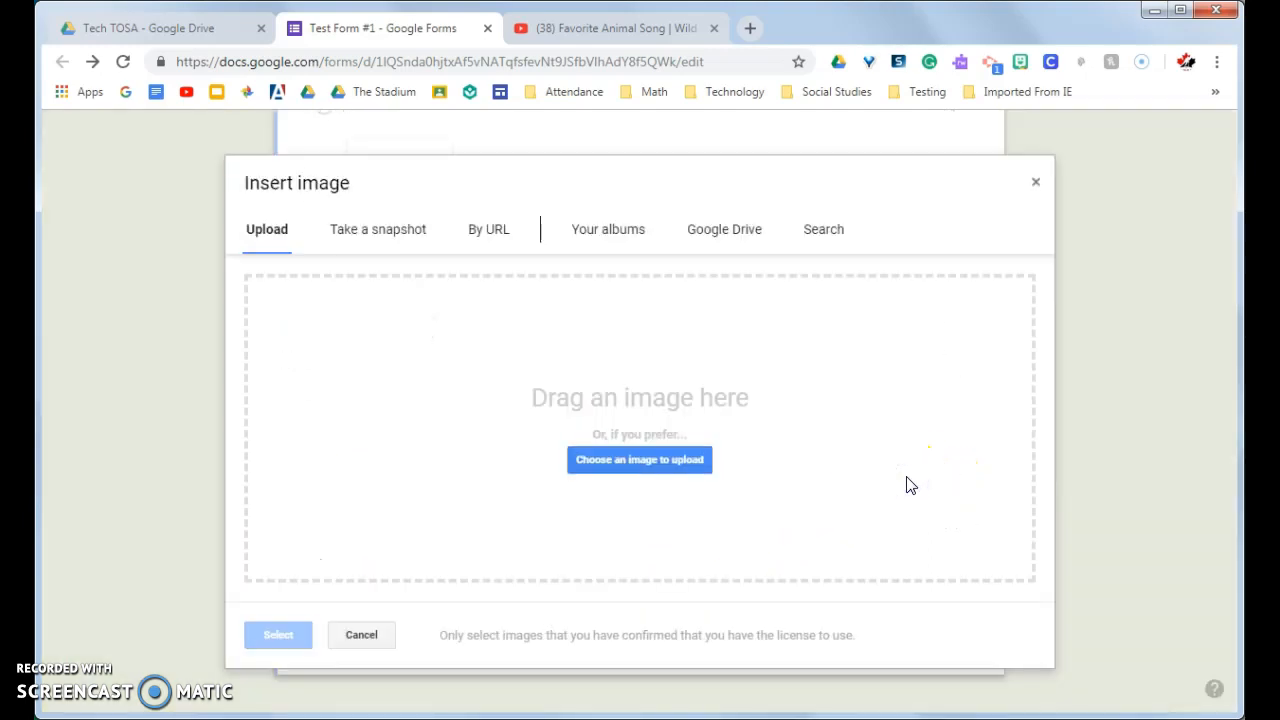
left_click(820, 231)
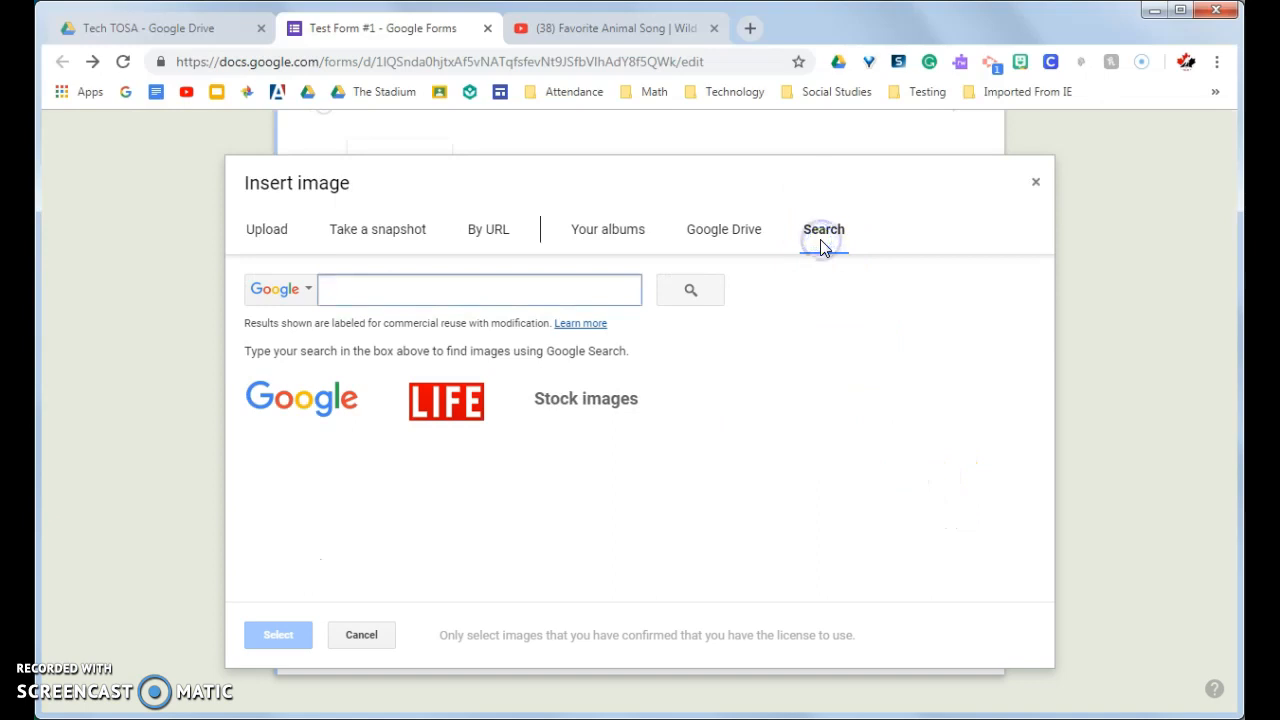
type("elephant clip art")
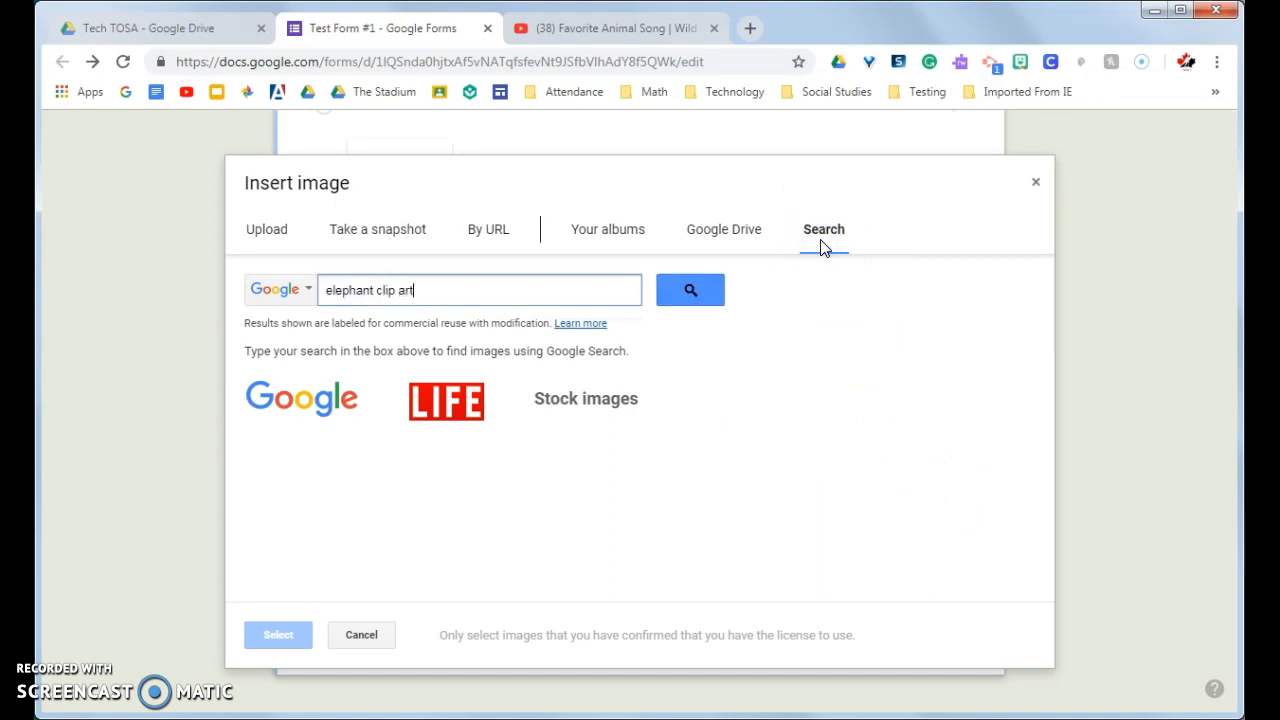
key("Return")
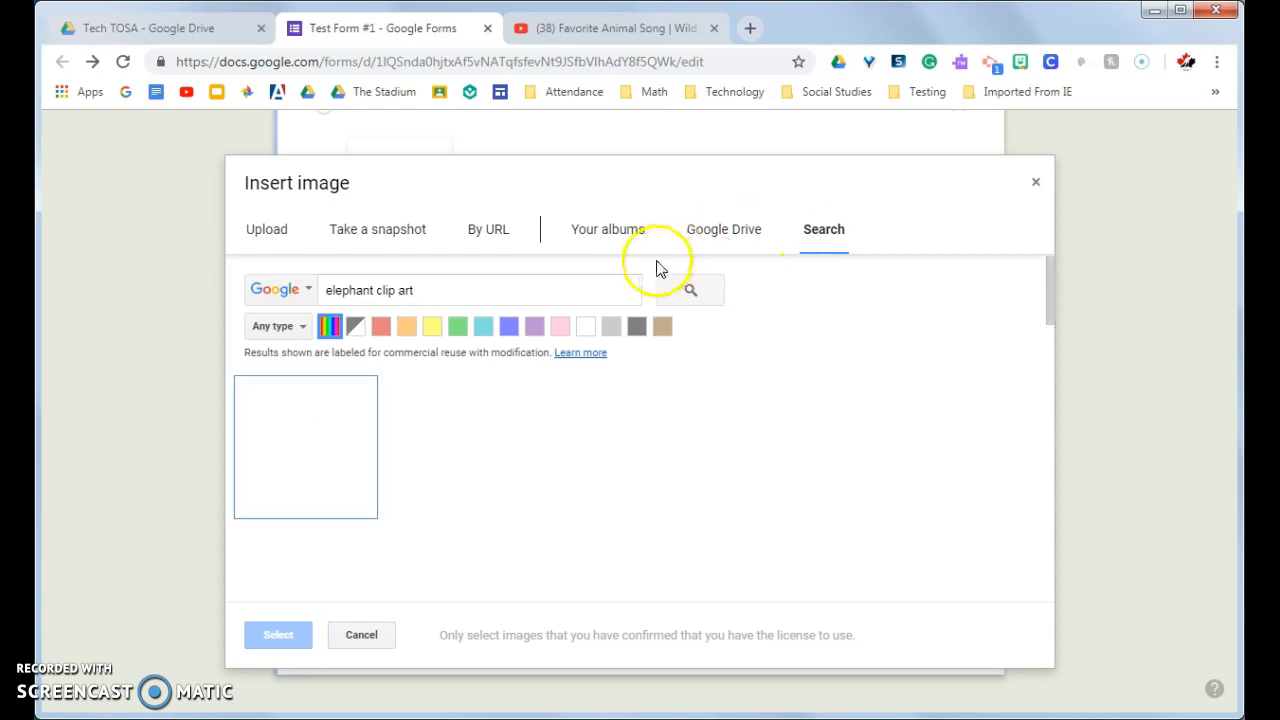
left_click(472, 444)
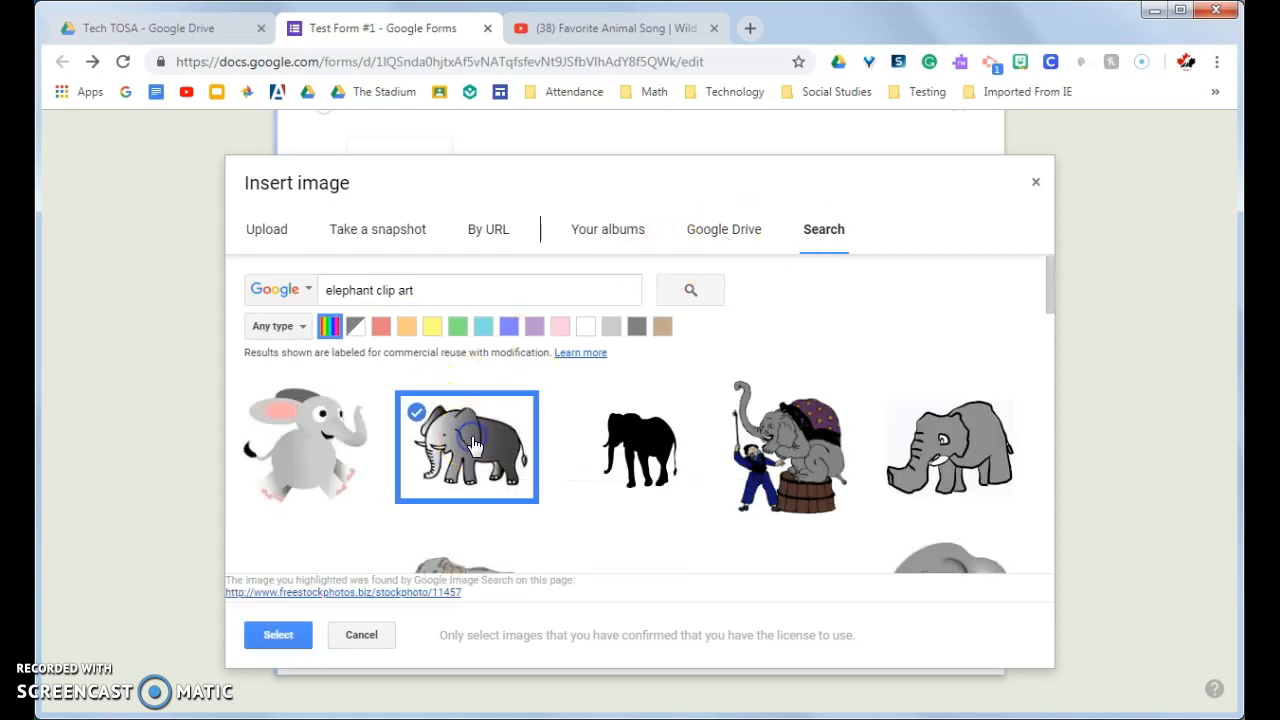
left_click(284, 635)
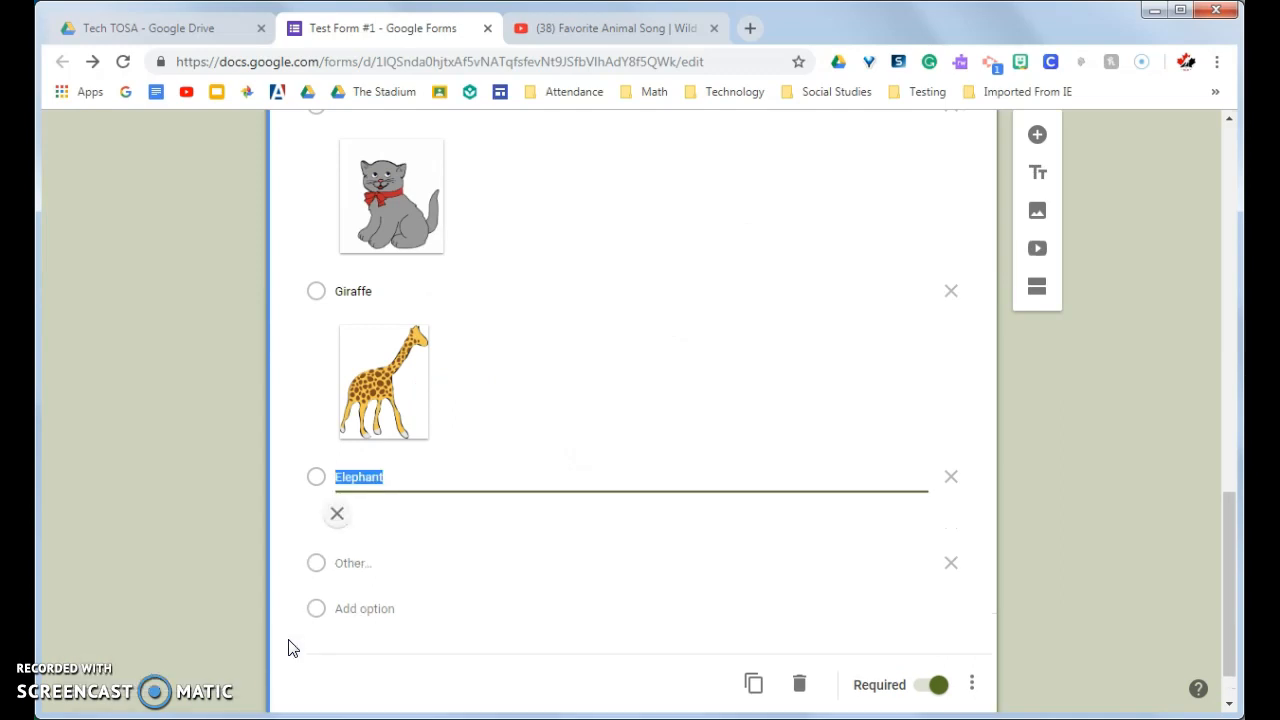
- Open a preview of Test Form #1 as respondents see it
scroll(834, 523, "up", 5)
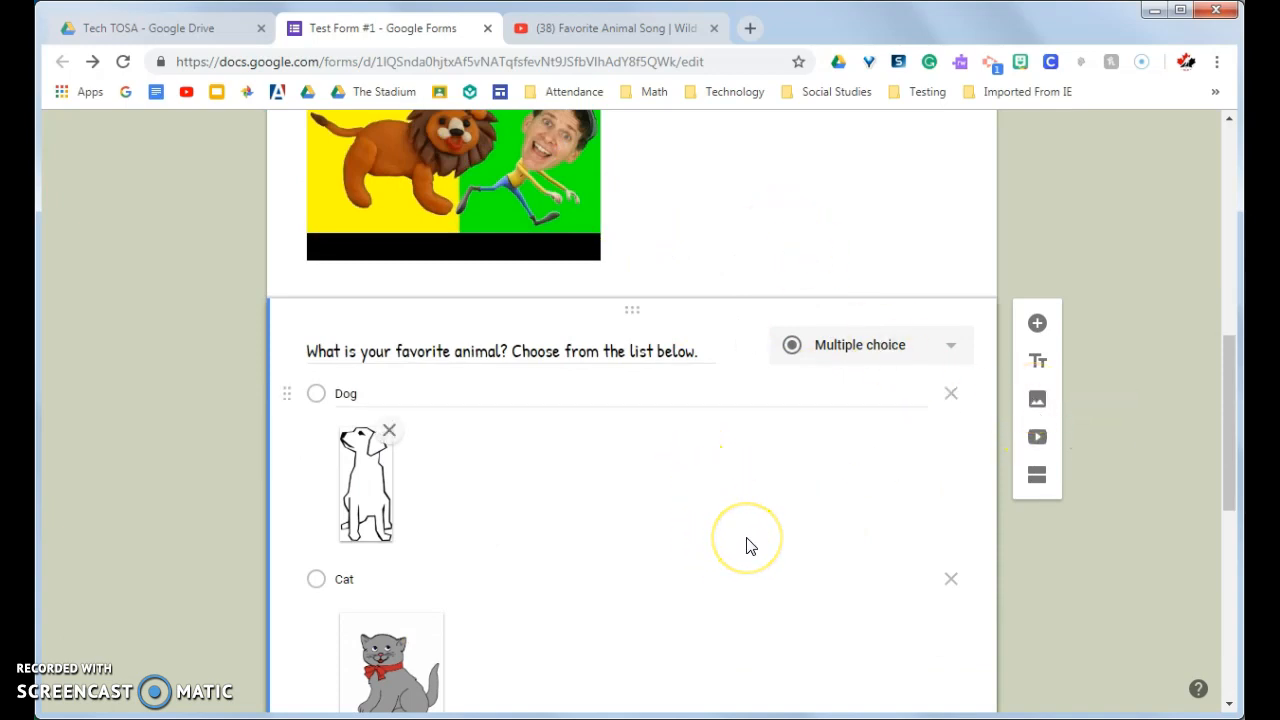
scroll(1069, 535, "up", 6)
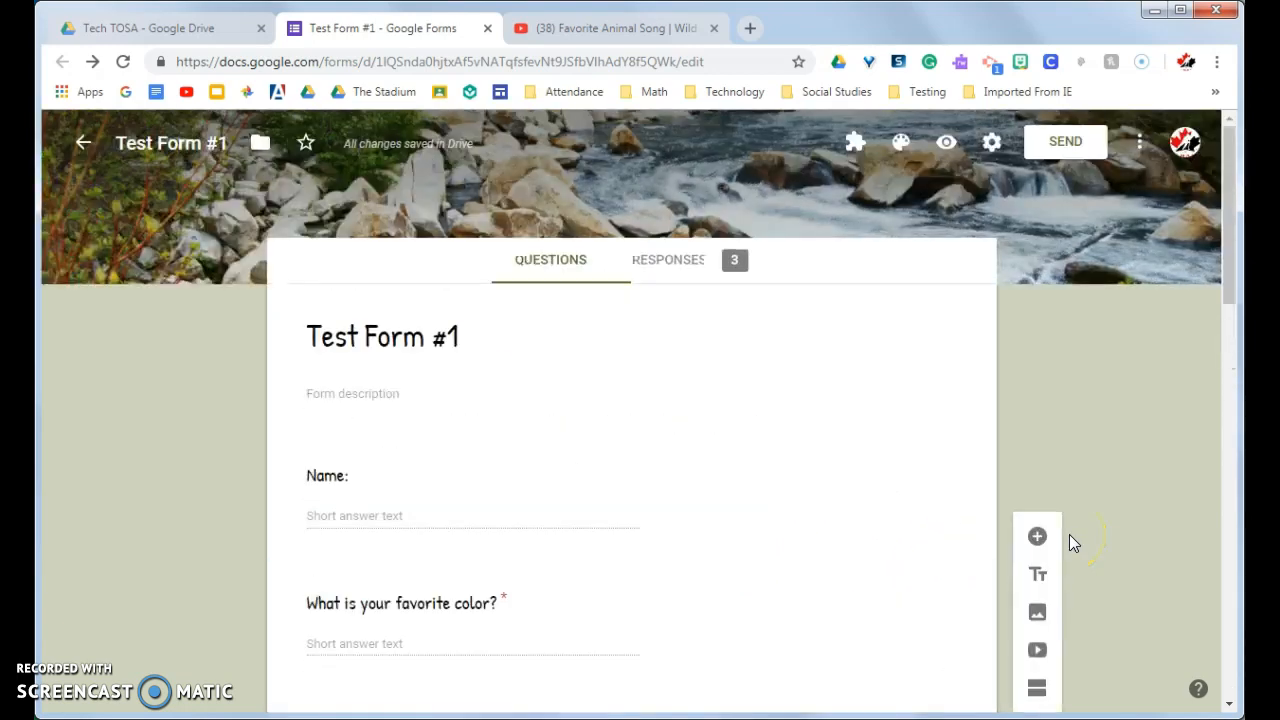
left_click(617, 463)
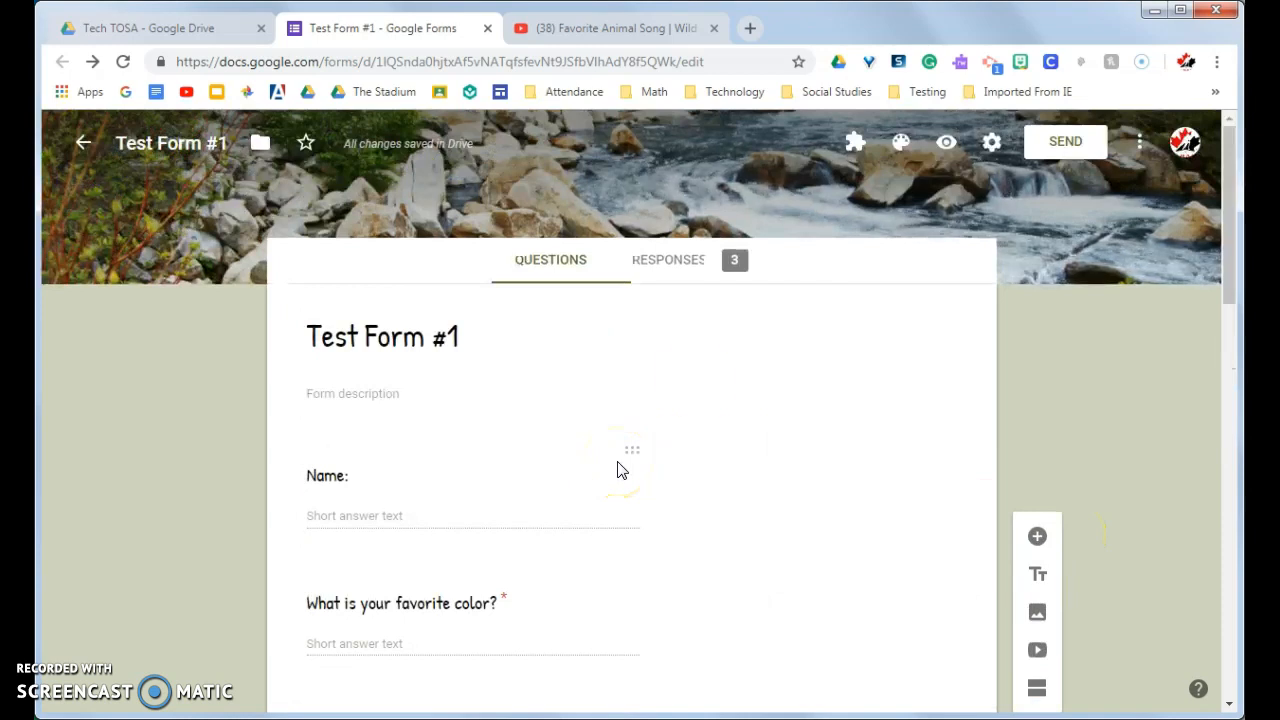
left_click(946, 141)
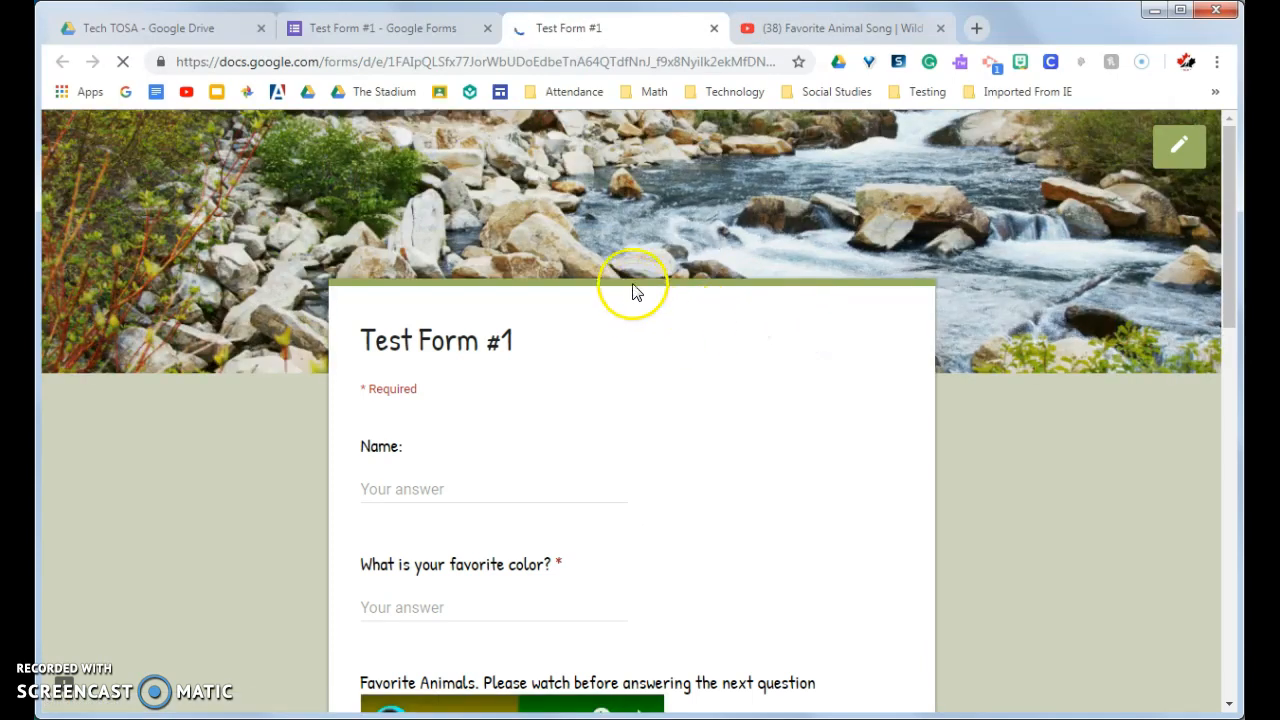
- Examine the embedded video and the illustrated favorite animal options in the preview, and return to the form editor
scroll(990, 335, "down", 2)
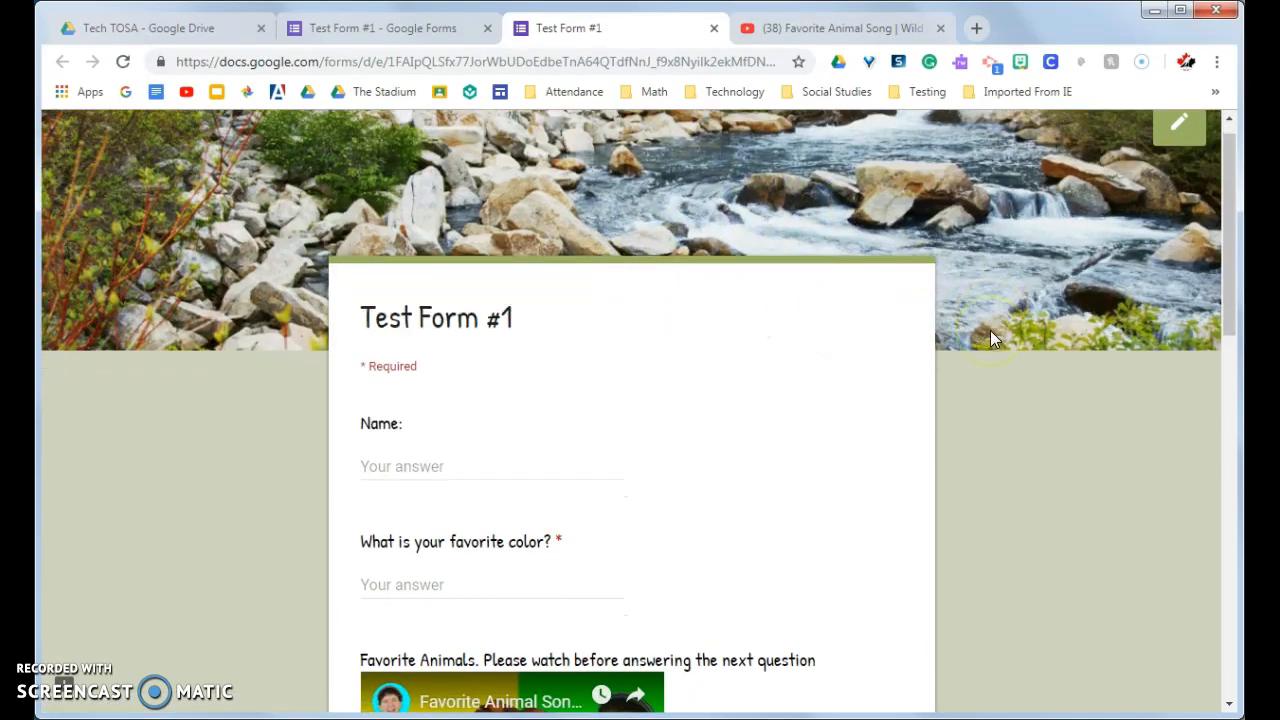
scroll(990, 330, "down", 3)
left_click(560, 442)
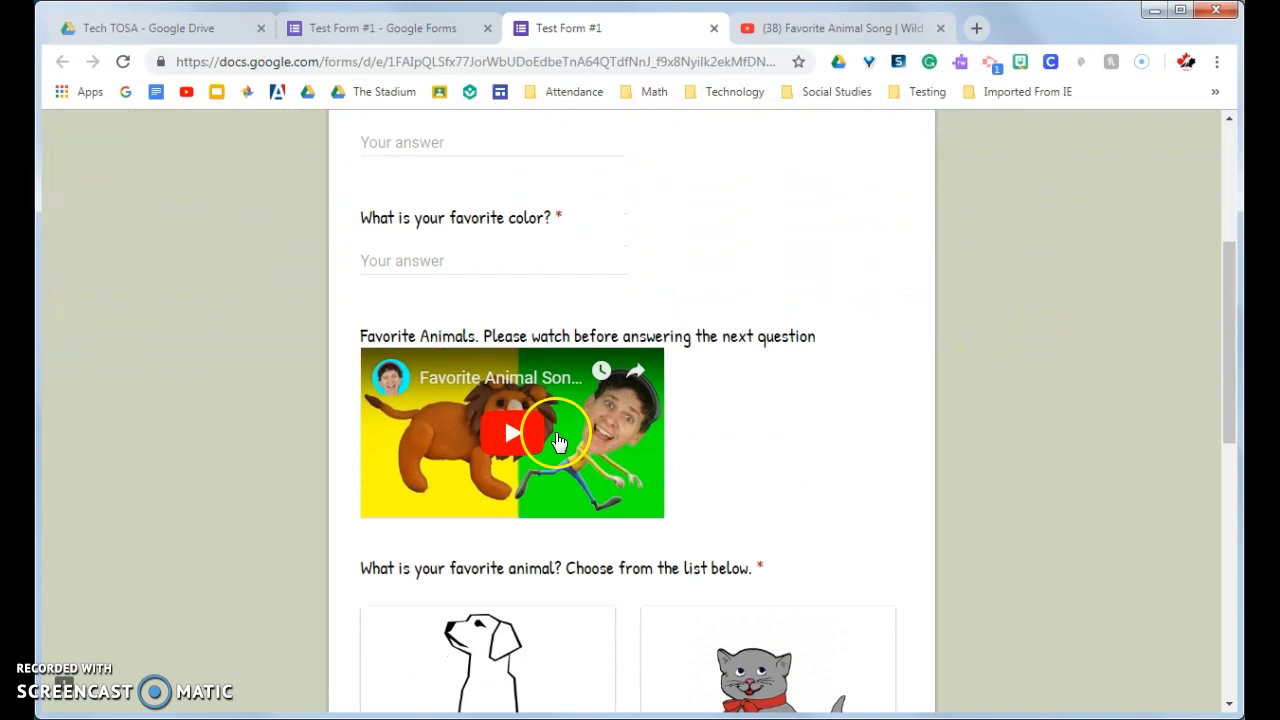
scroll(976, 336, "down", 3)
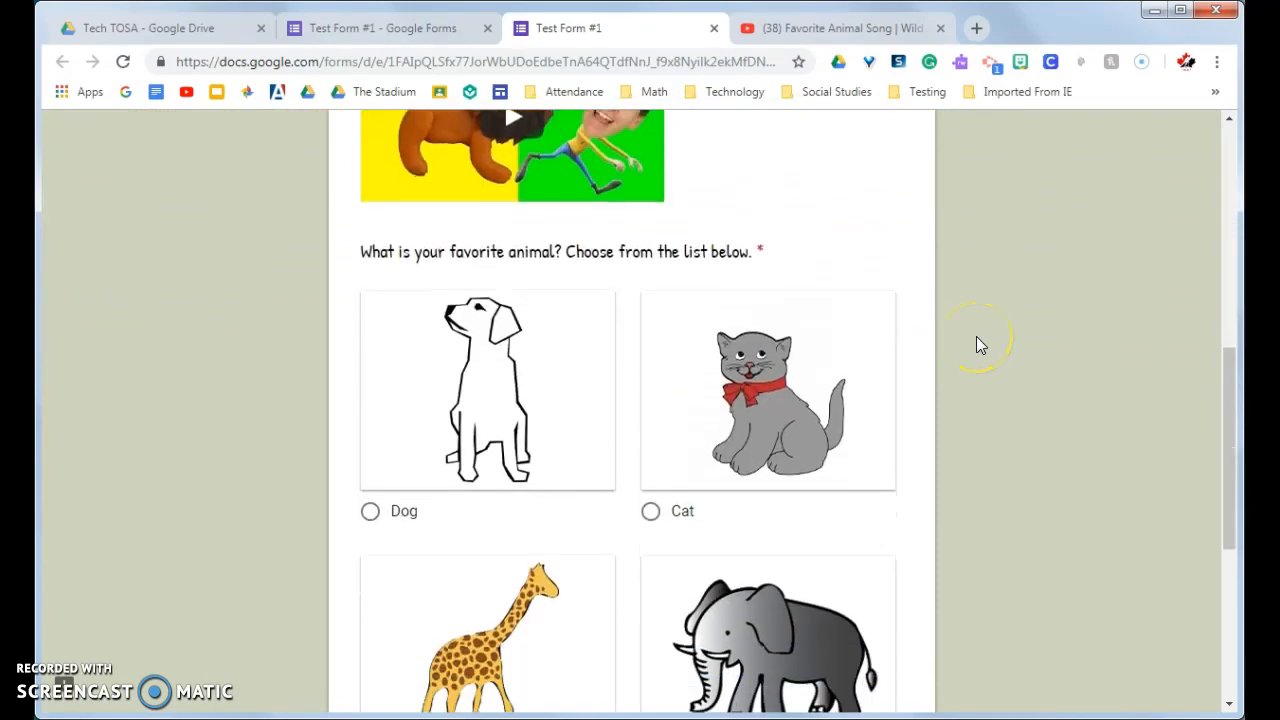
scroll(976, 337, "down", 1)
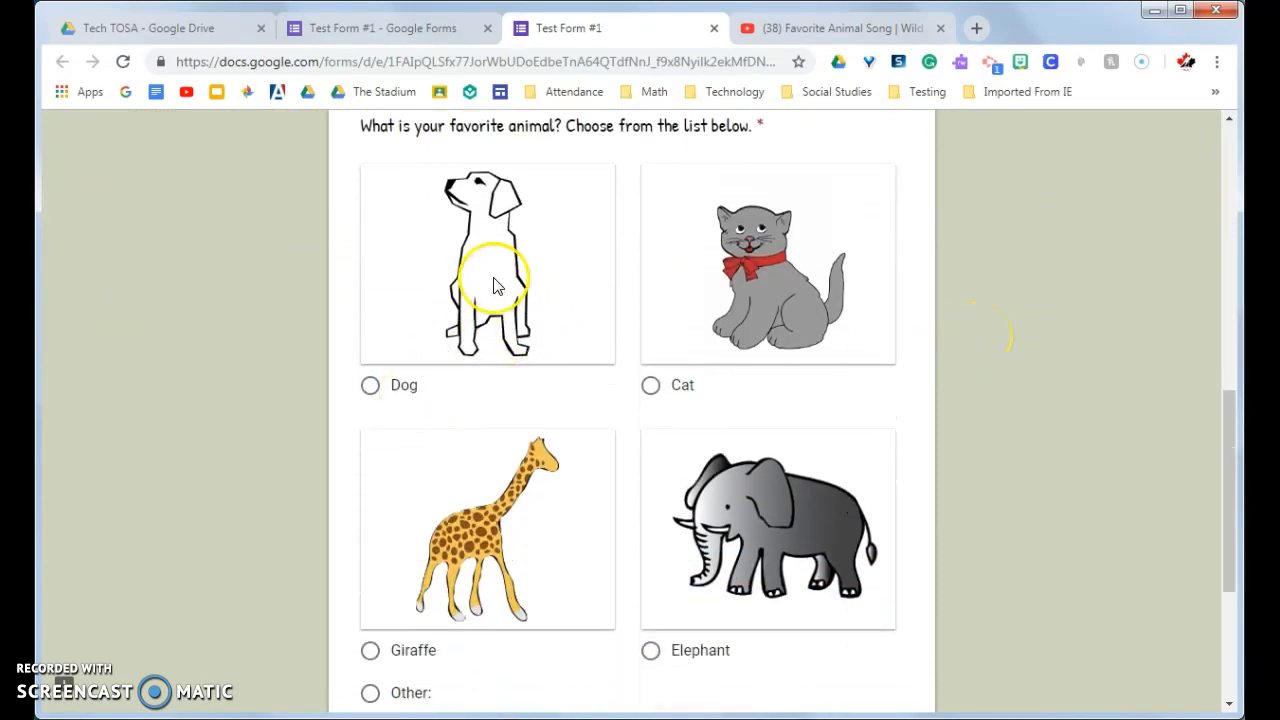
scroll(898, 303, "down", 2)
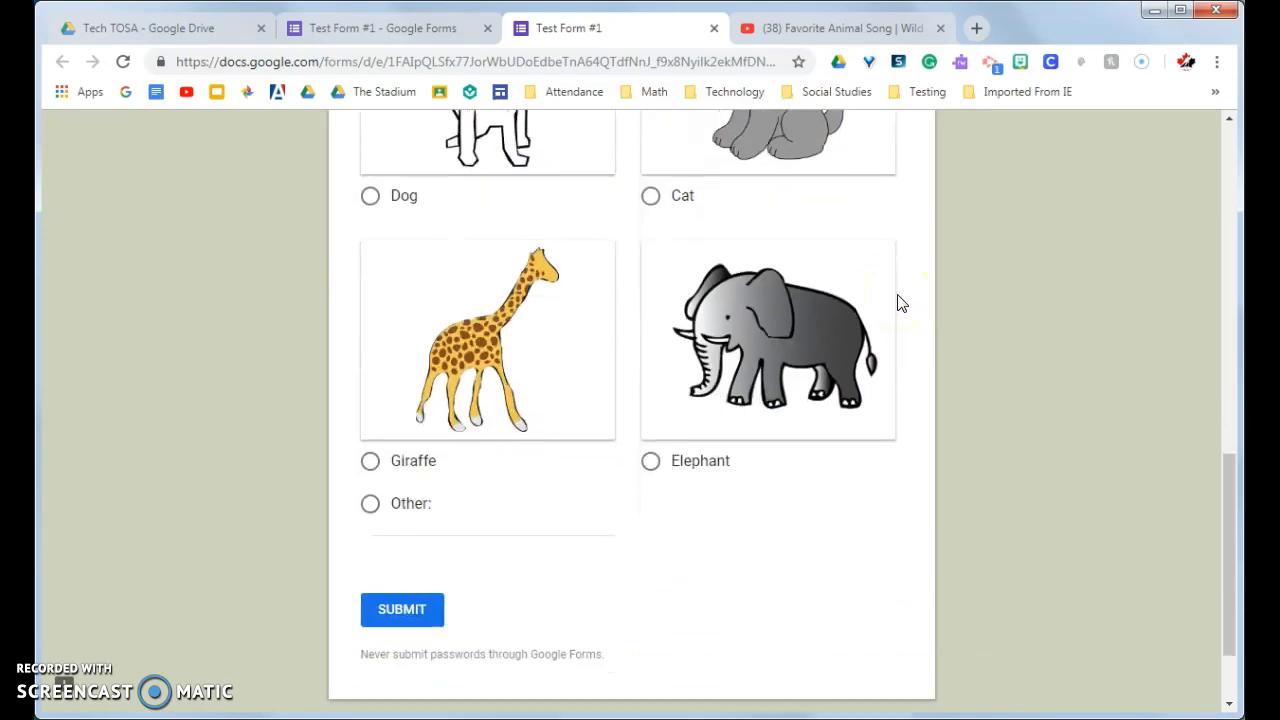
scroll(898, 303, "up", 5)
scroll(898, 303, "up", 5)
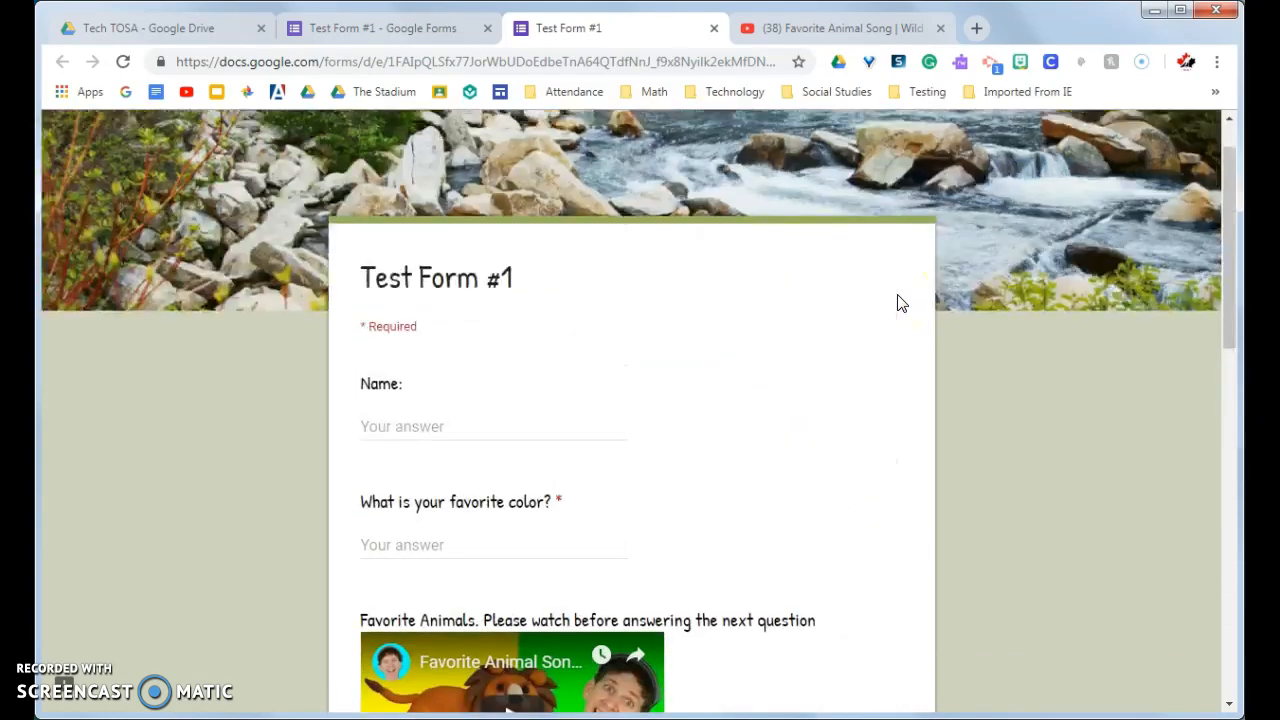
left_click(420, 36)
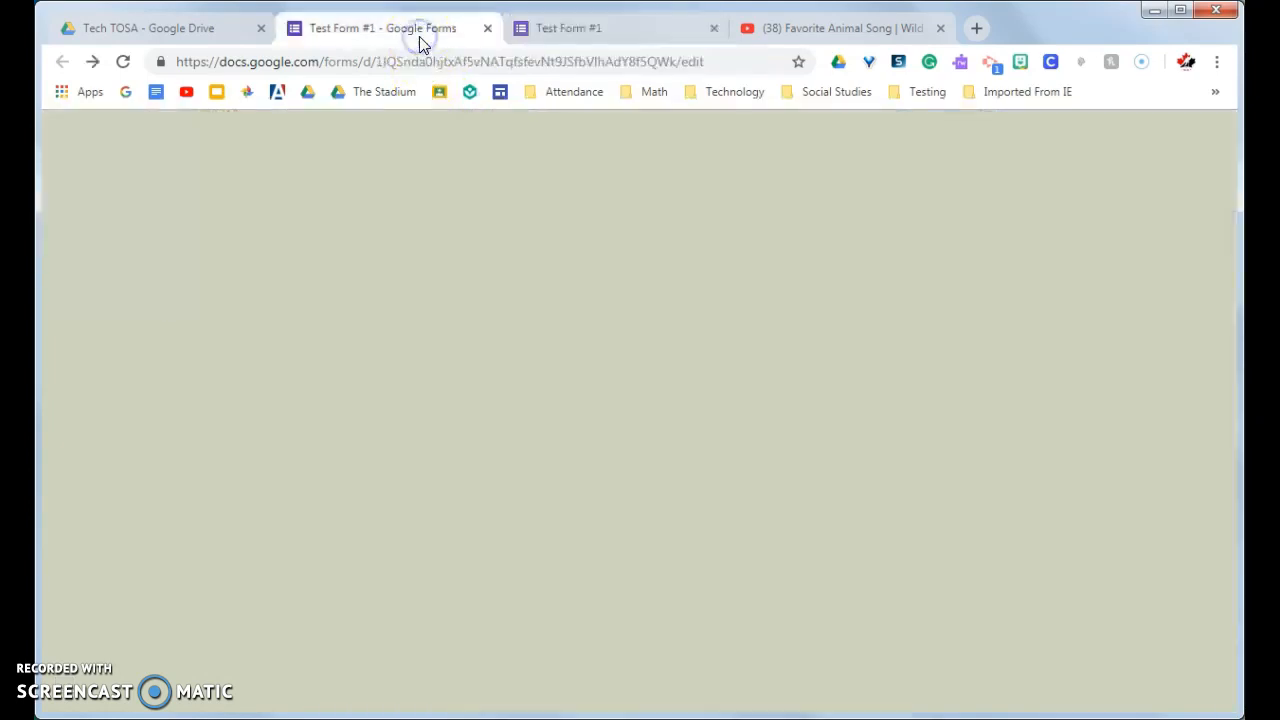